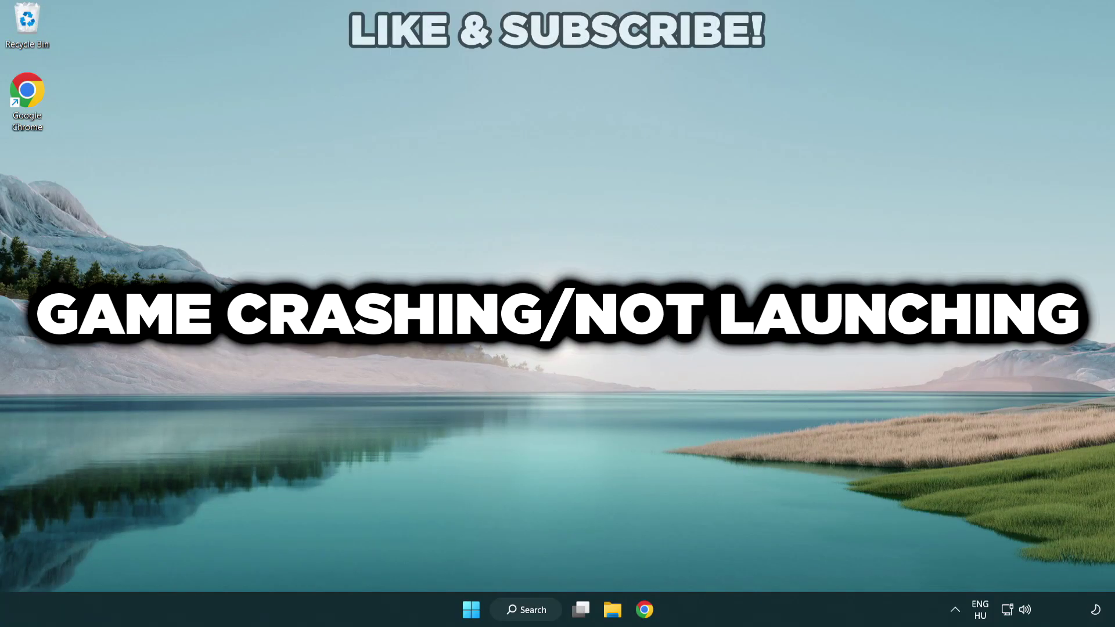
Search for 'device manager' and open Device Manager from the results.
left_click(534, 610)
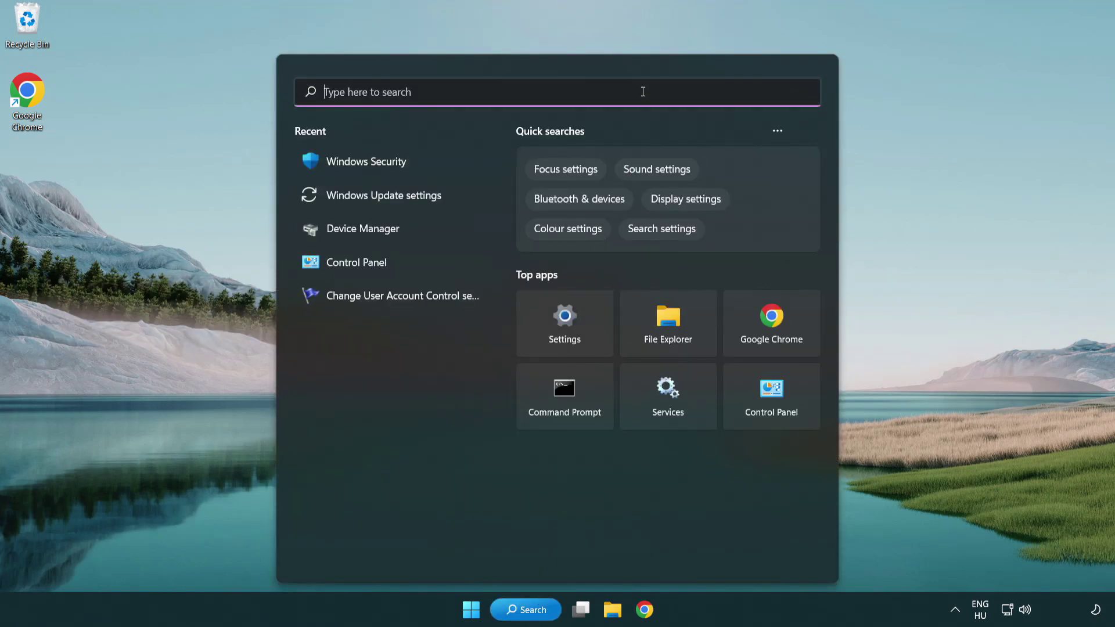
type("device m")
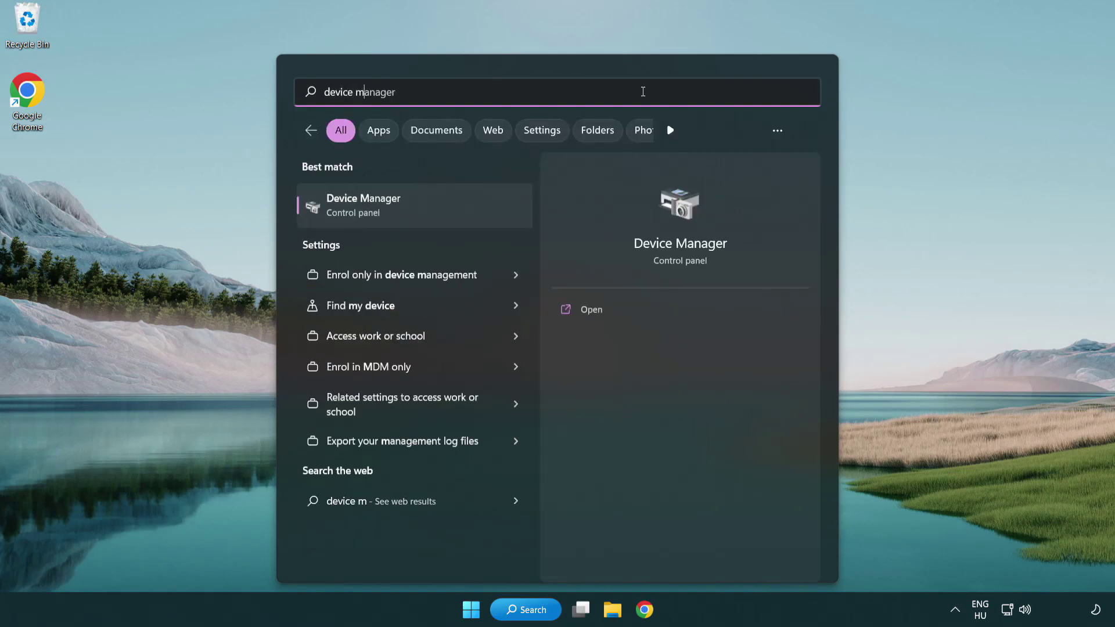
type("anager")
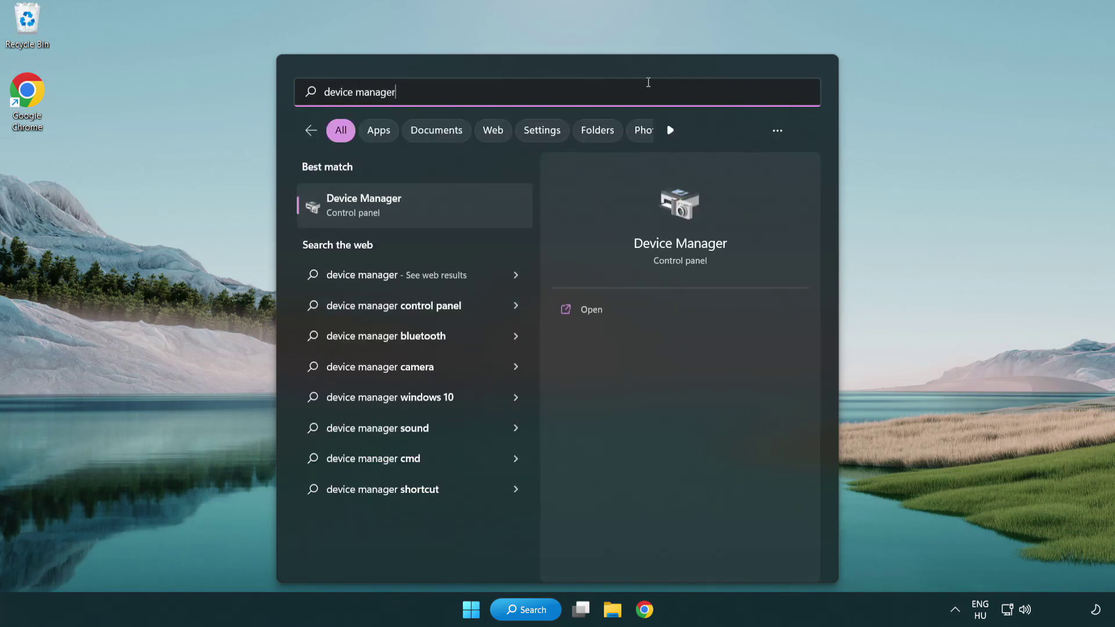
left_click(446, 215)
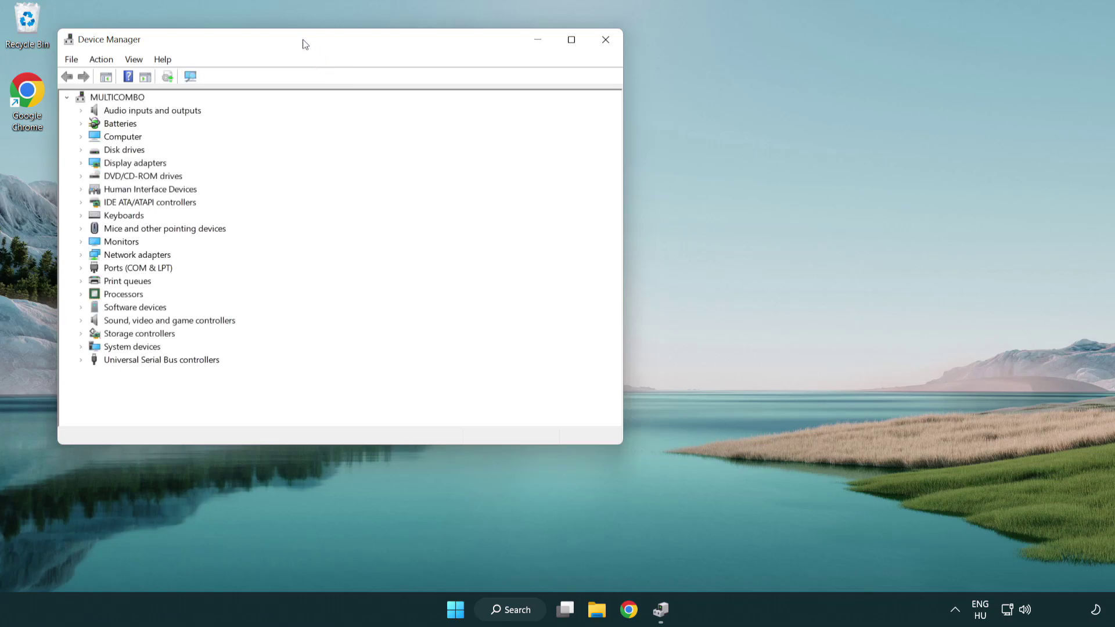
Search automatically for a VMware SVGA 3D adapter driver, then close Device Manager.
mouse_move(304, 44)
left_mouse_down()
mouse_move(401, 92)
mouse_move(490, 111)
left_mouse_up()
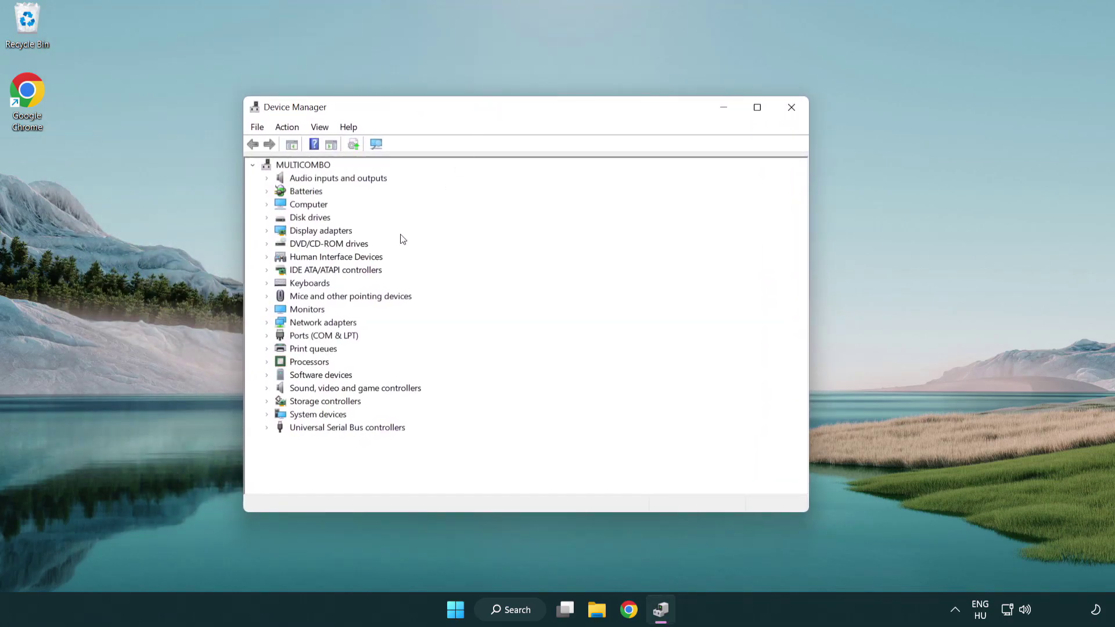
left_click(322, 235)
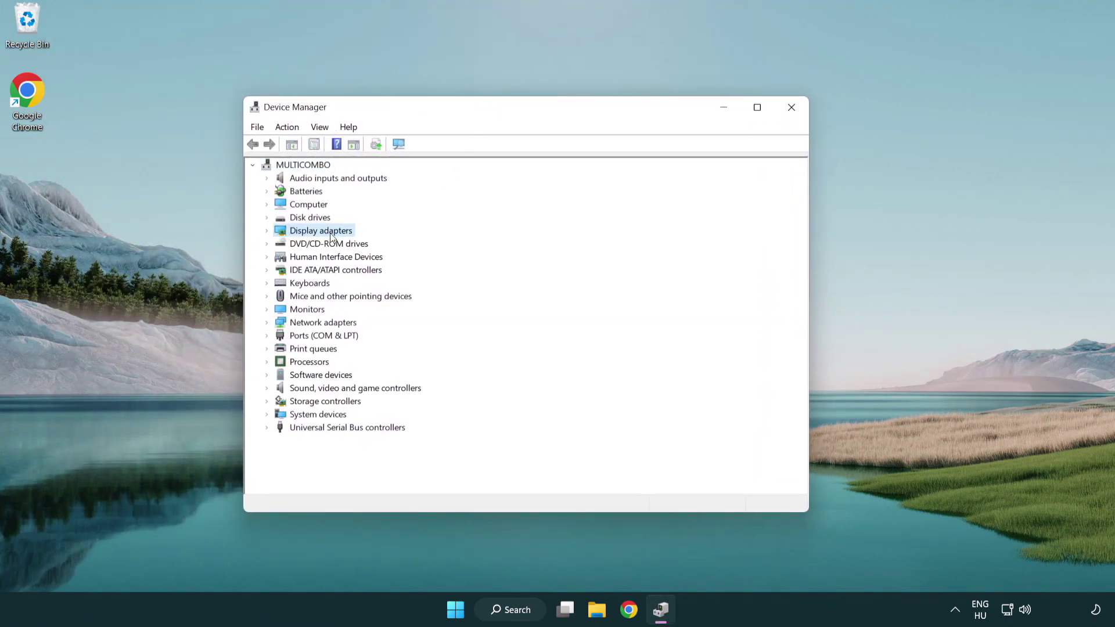
left_click(268, 232)
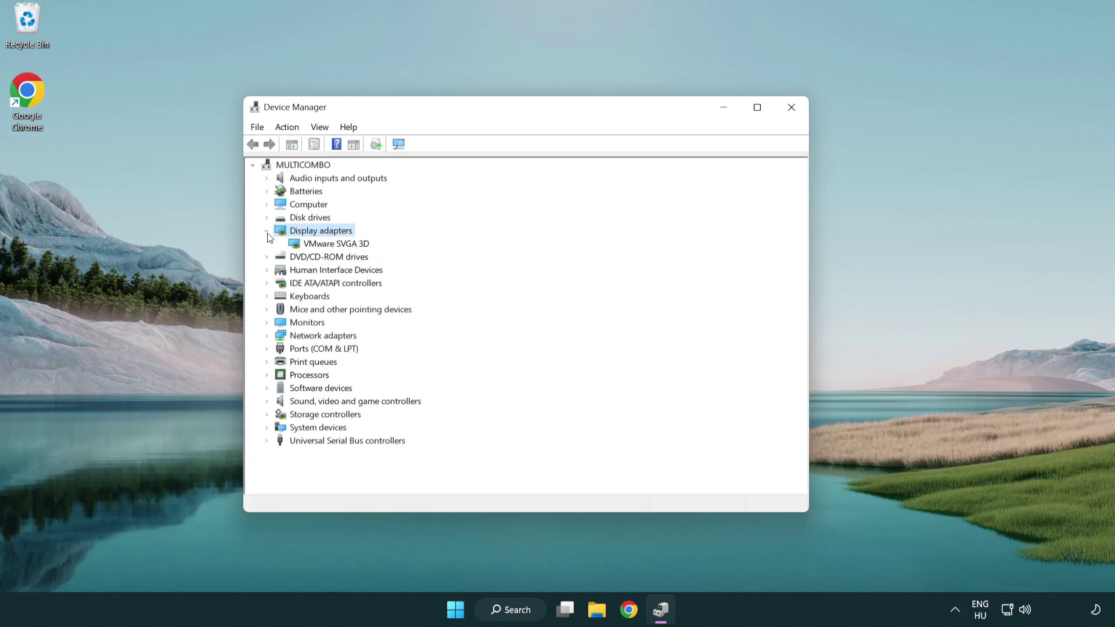
left_click(332, 245)
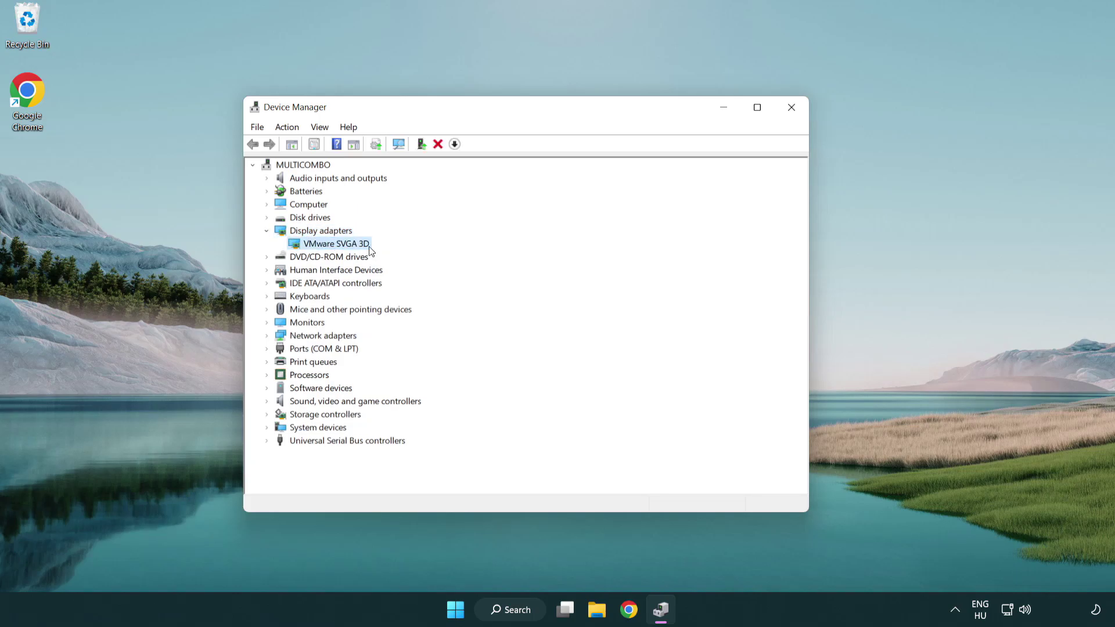
right_click(332, 251)
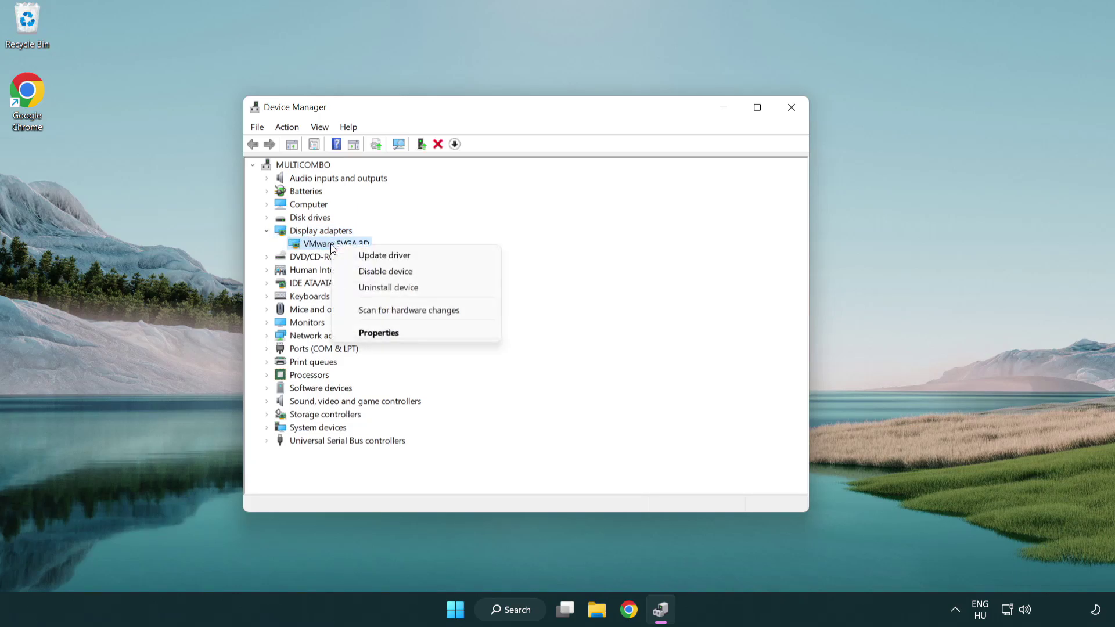
left_click(440, 257)
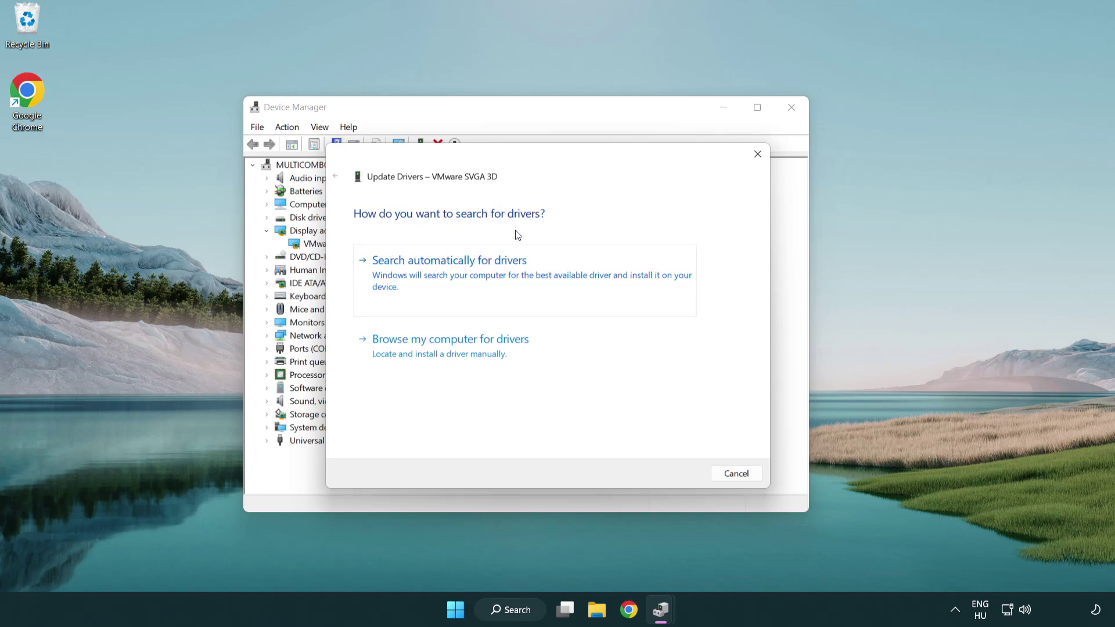
left_click(489, 273)
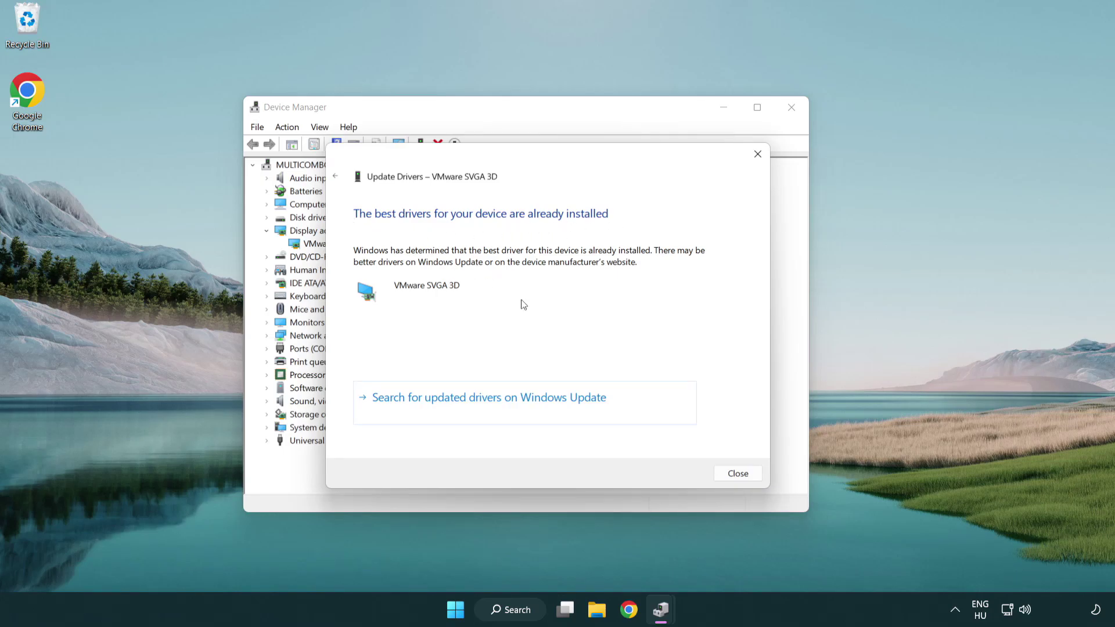
left_click(738, 474)
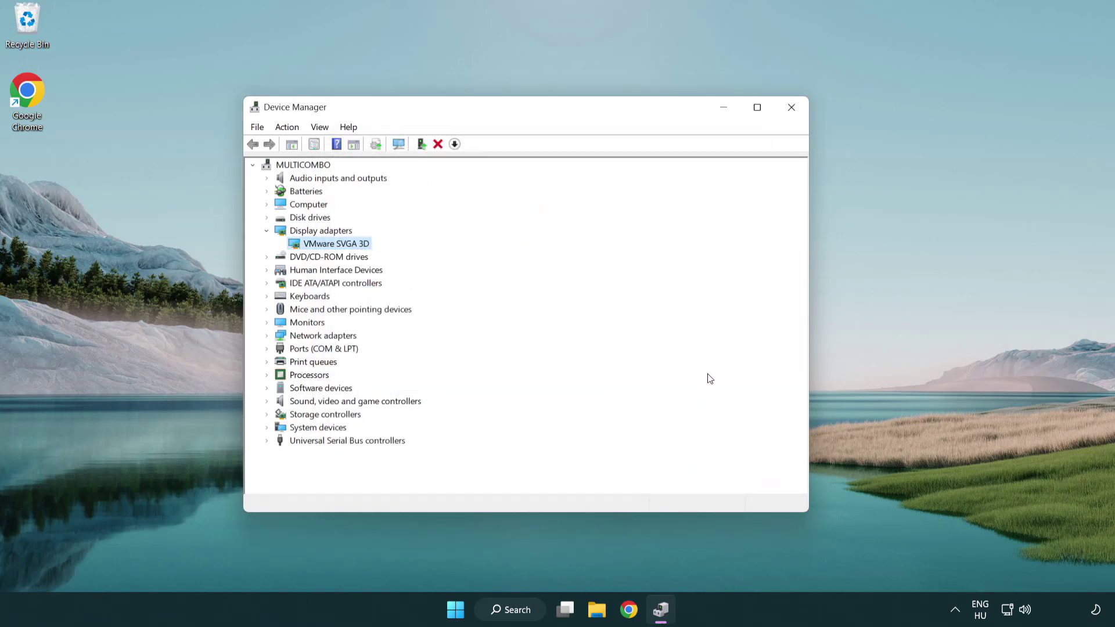
left_click(795, 111)
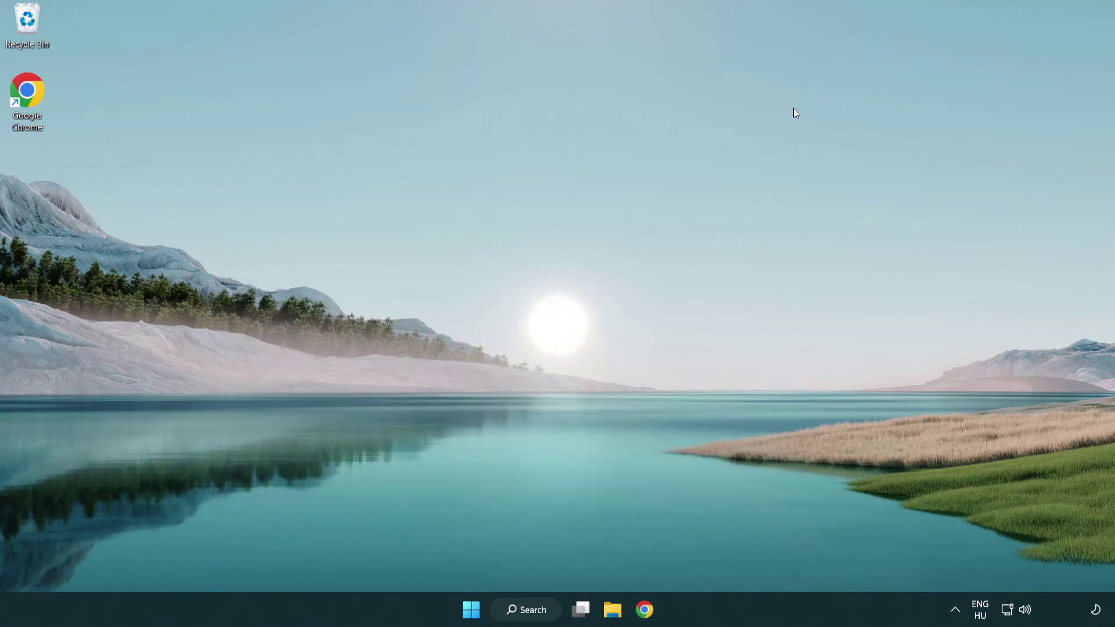
Search for 'update' and open Windows Update settings.
left_click(536, 608)
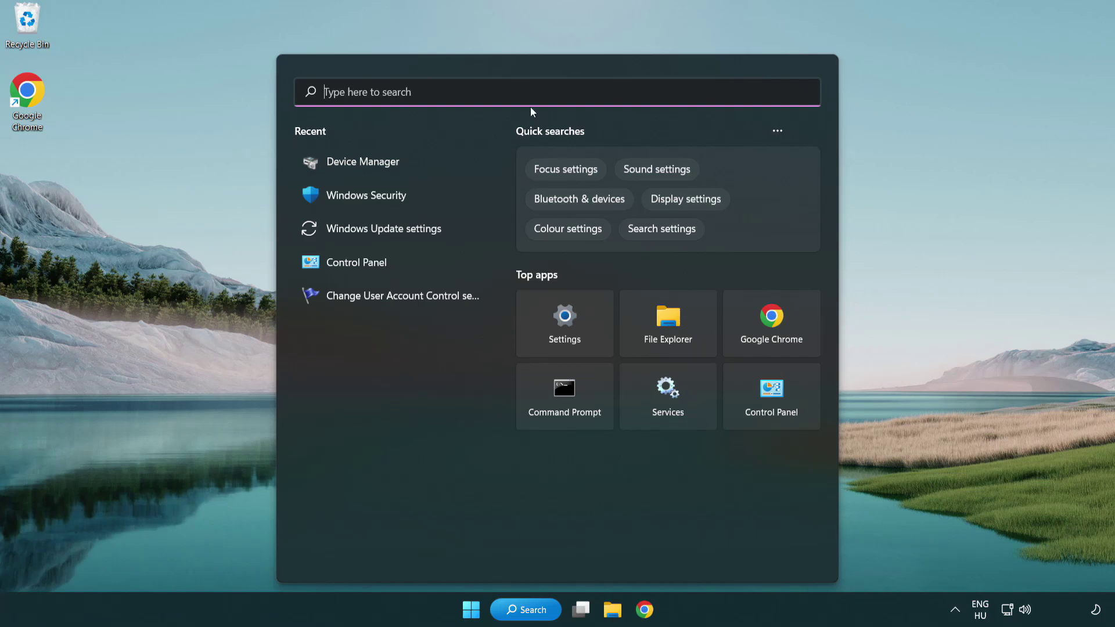
type("u")
type("pdate")
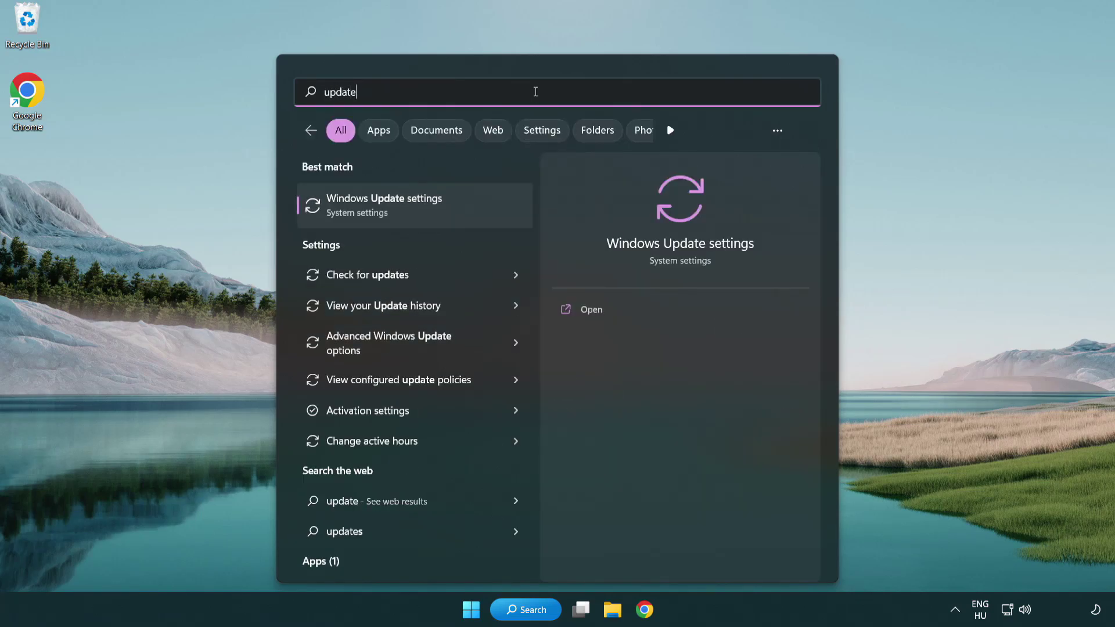
left_click(434, 212)
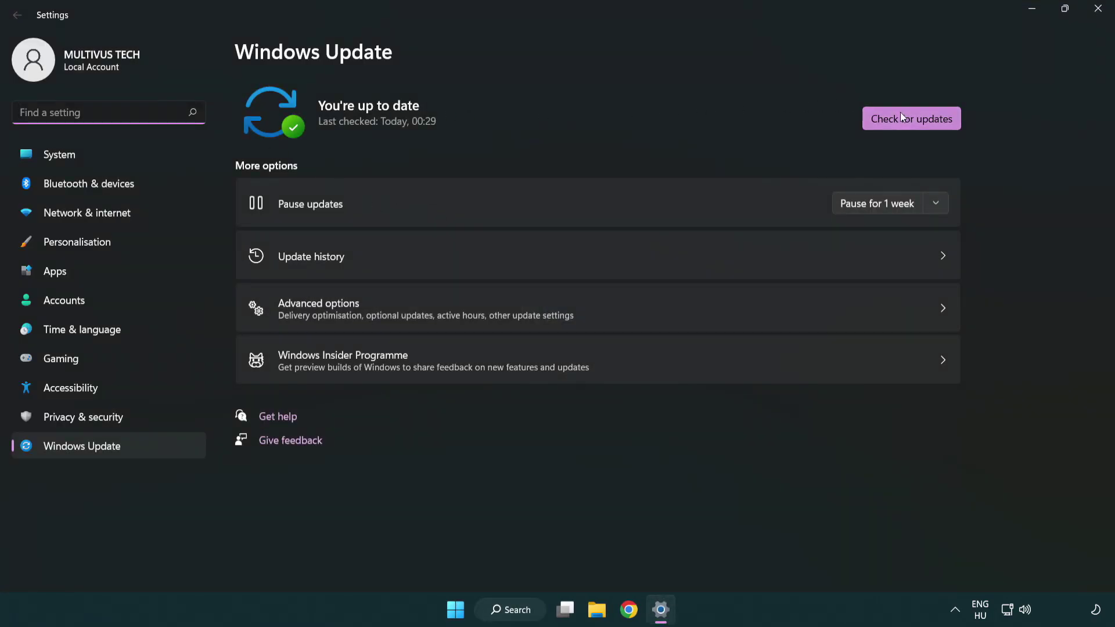
Check for updates, confirm the PC is up to date, and close Settings.
left_click(932, 125)
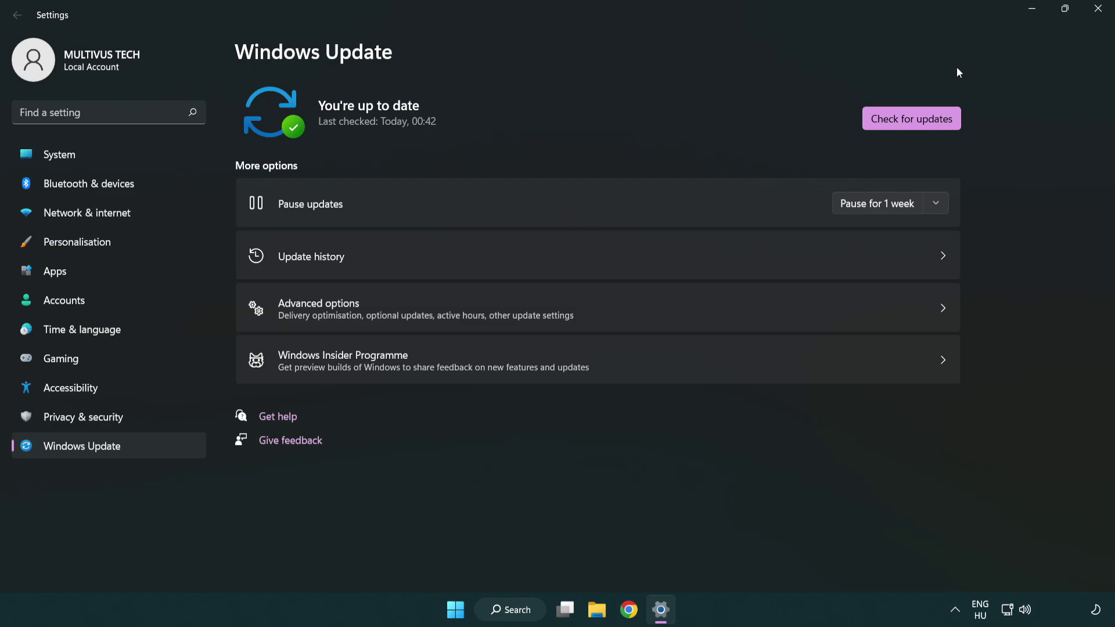
left_click(1093, 16)
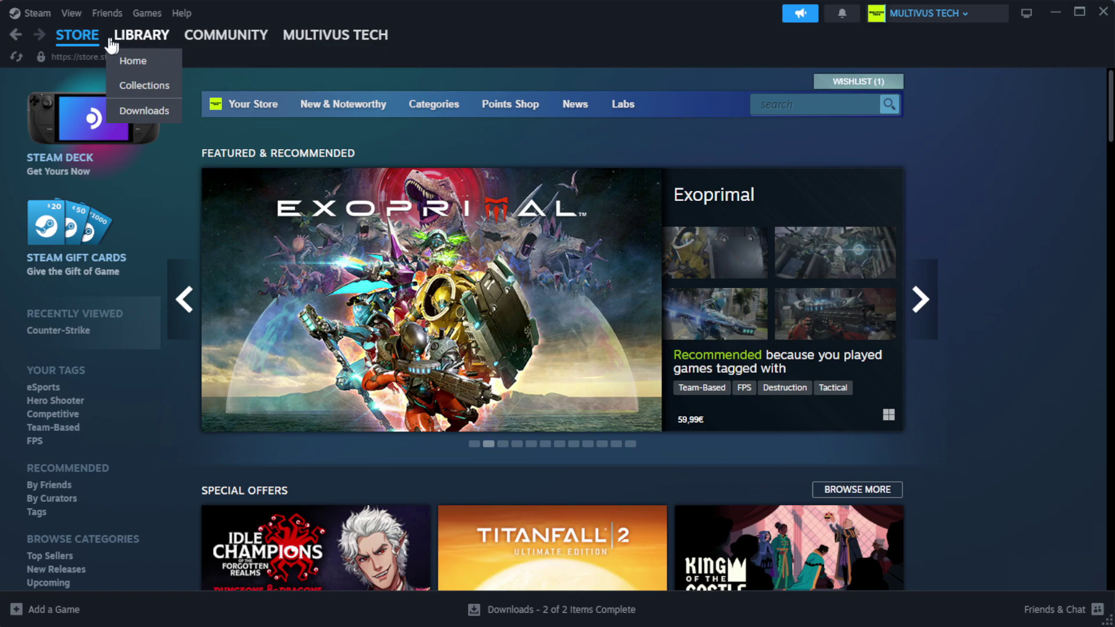
Open Properties for YOUR NOT WORKING GAME from the Steam Library.
left_click(161, 64)
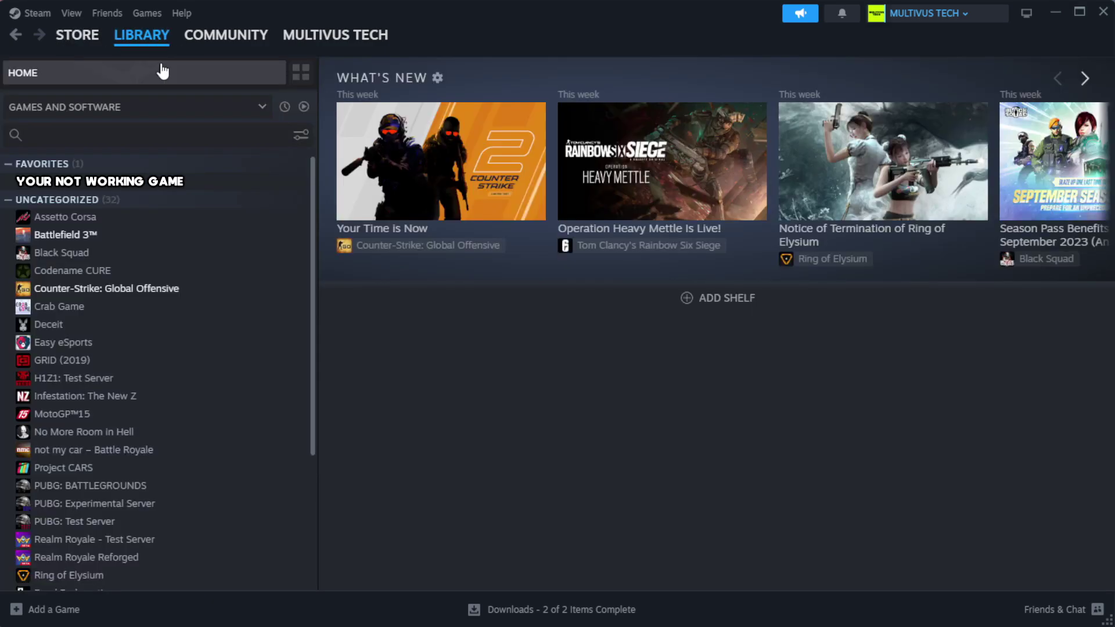
right_click(274, 185)
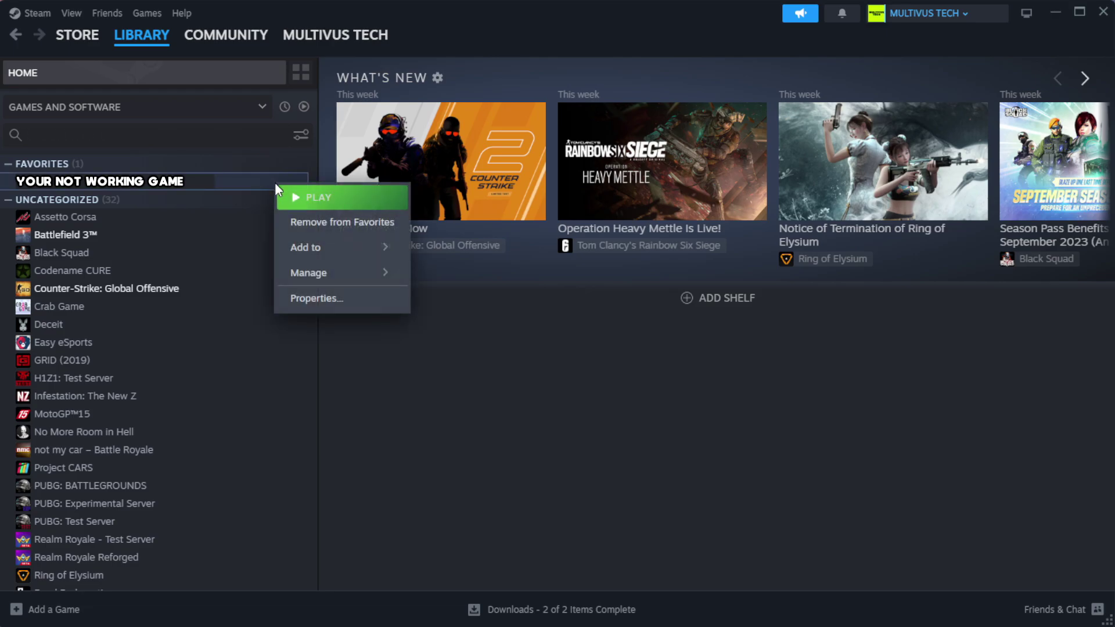
left_click(352, 306)
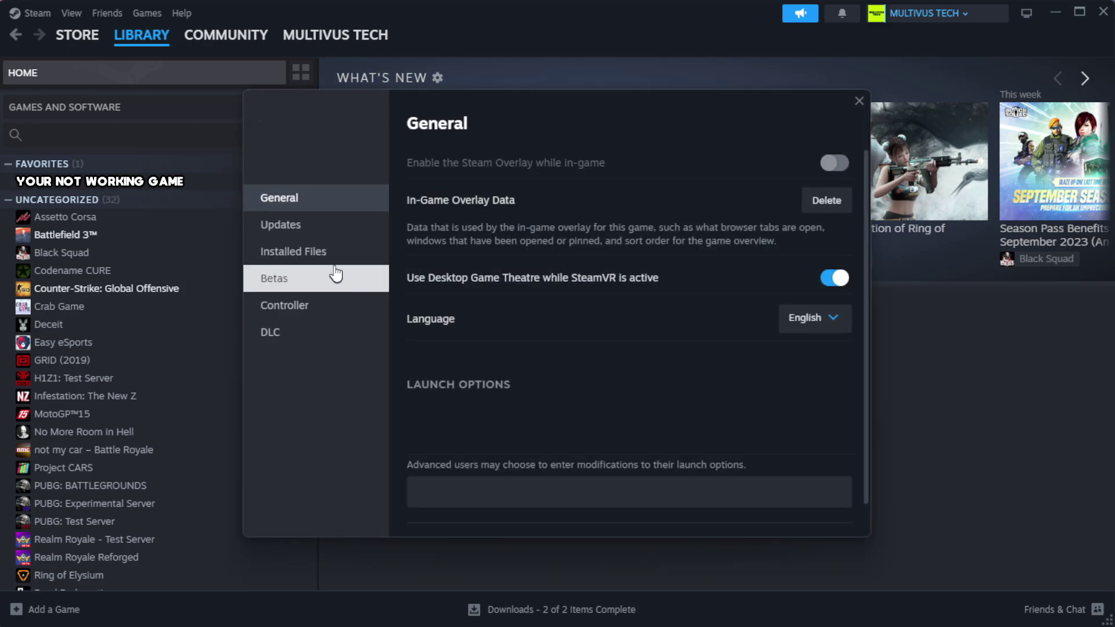
Verify integrity of the game's installed files, validating all 1039 files.
left_click(366, 264)
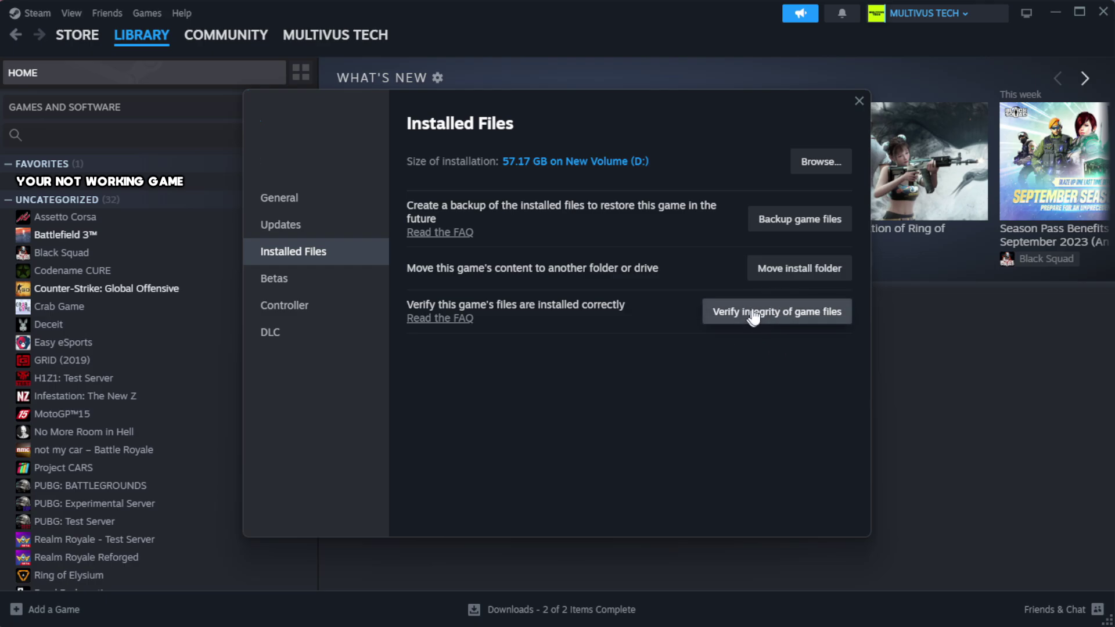
left_click(783, 315)
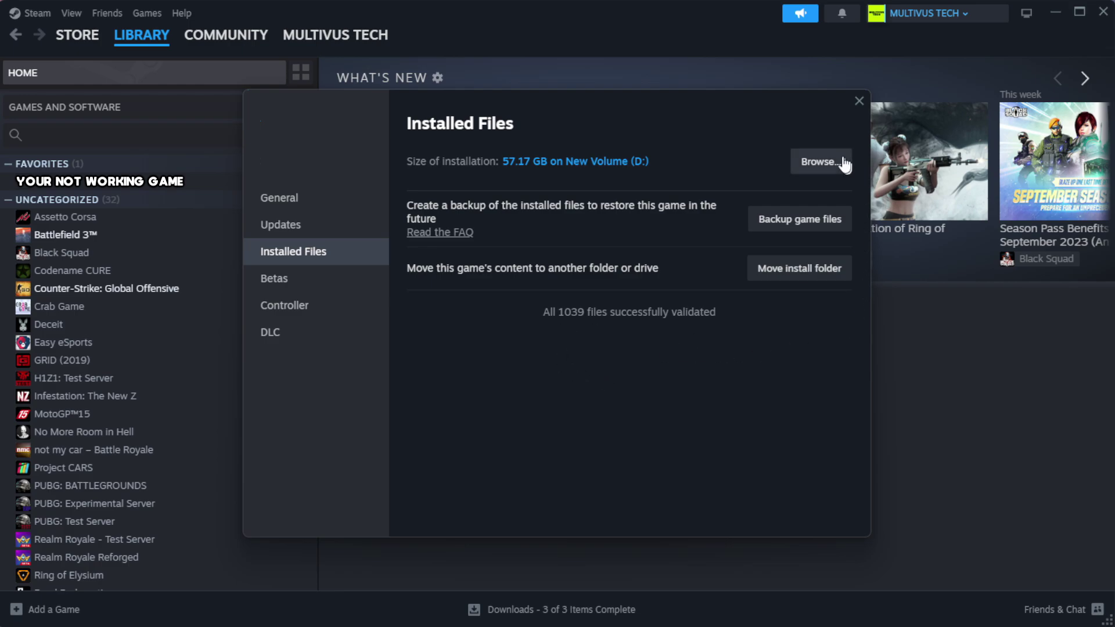
Browse to the game's install folder and open the YOUR NOT WORKING GAME shortcut's Properties.
left_click(819, 162)
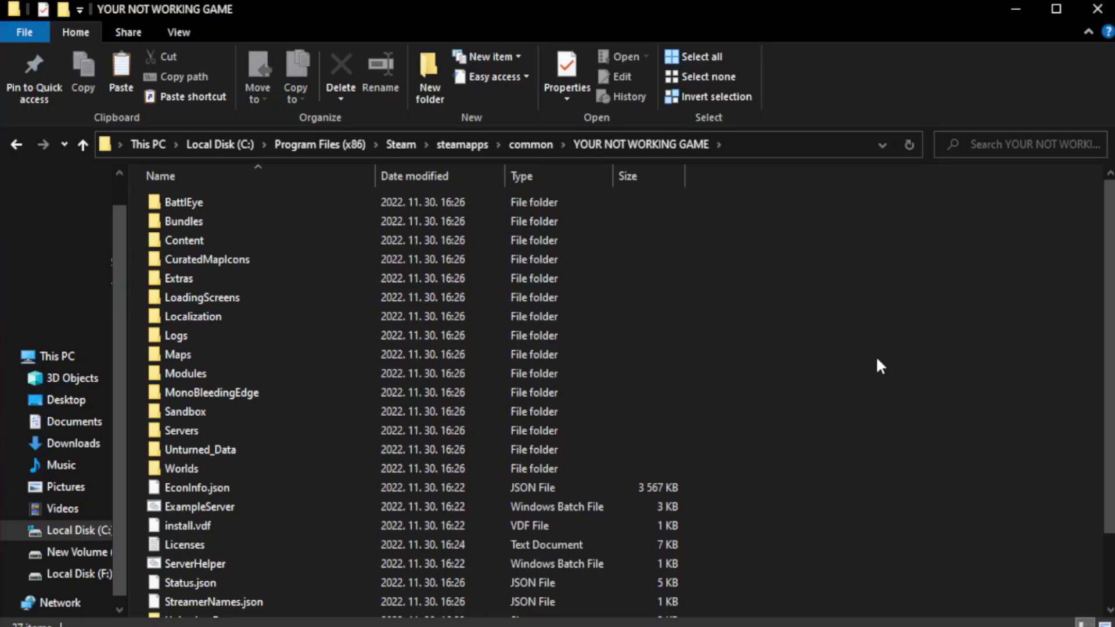
scroll(1109, 402, "down", 1)
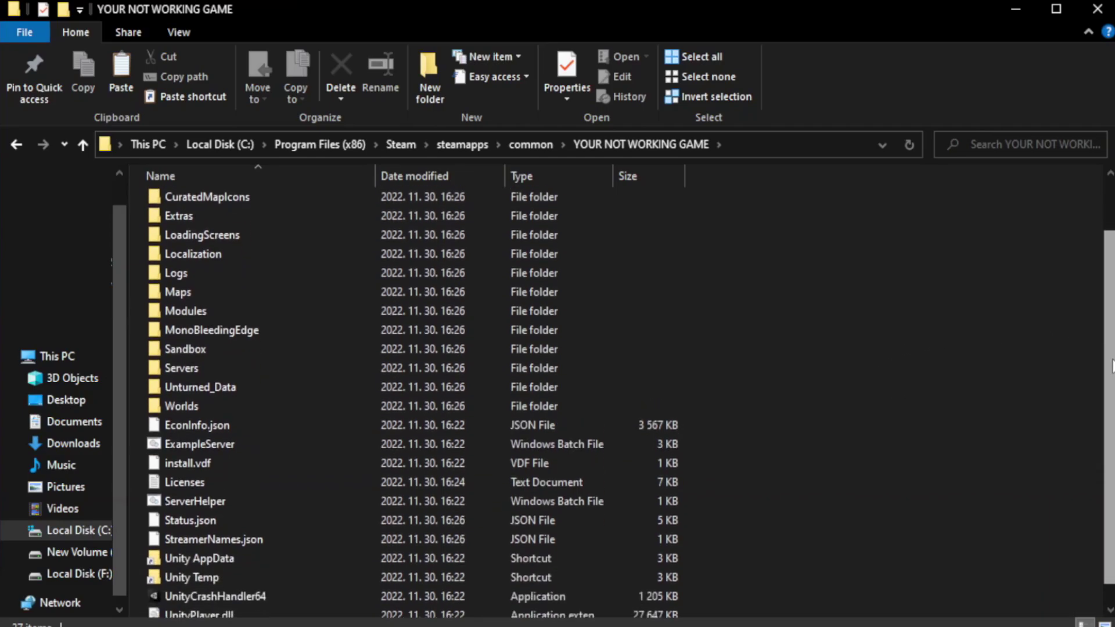
scroll(1110, 415, "down", 1)
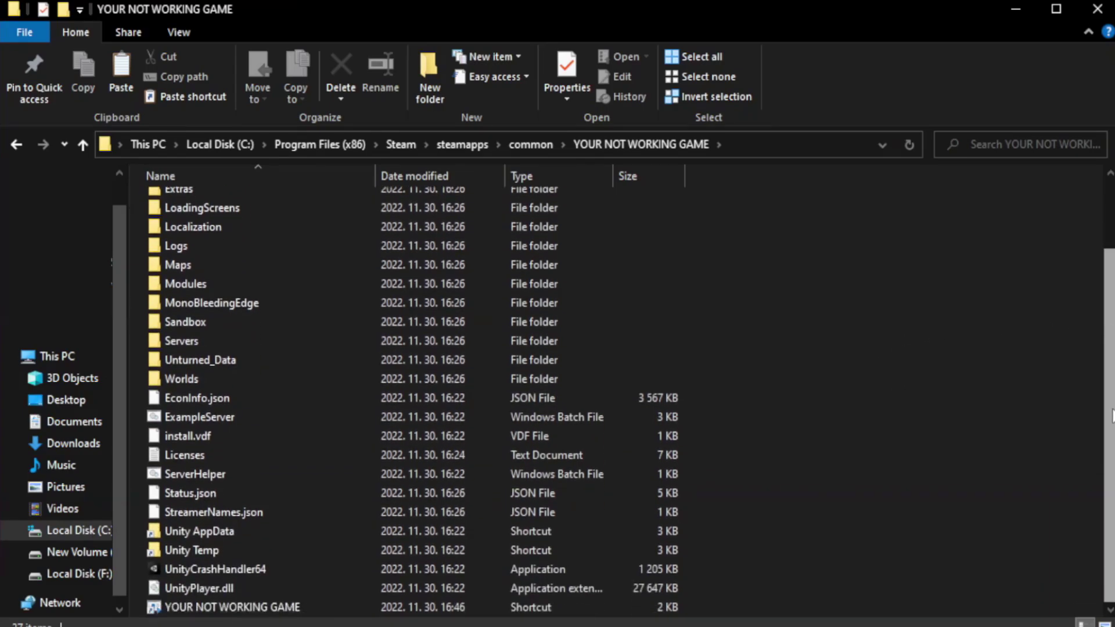
left_click(405, 610)
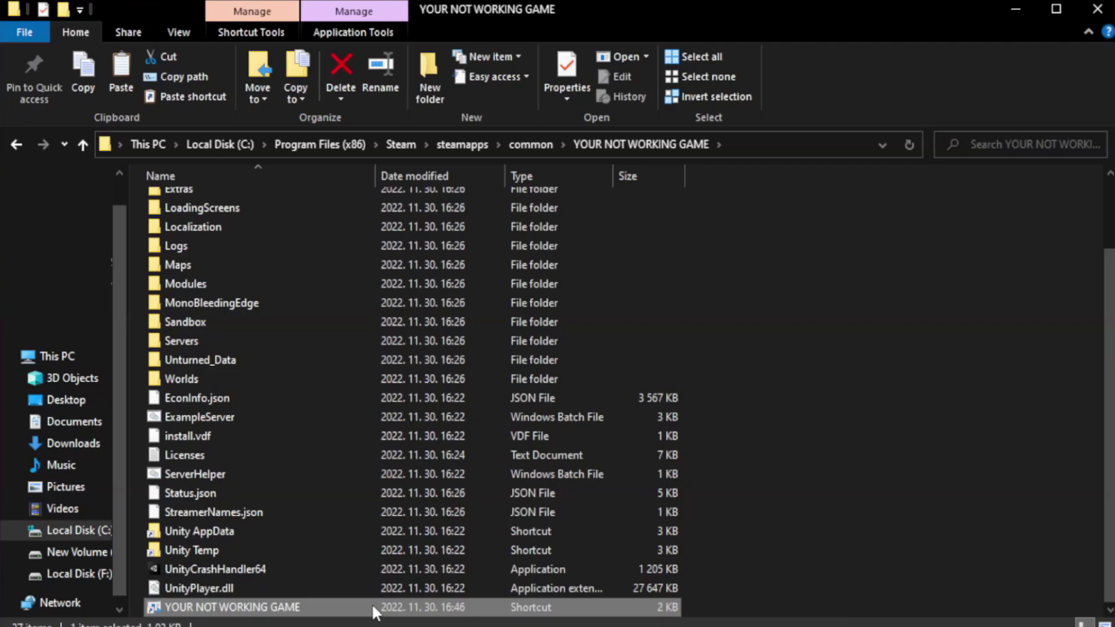
right_click(372, 610)
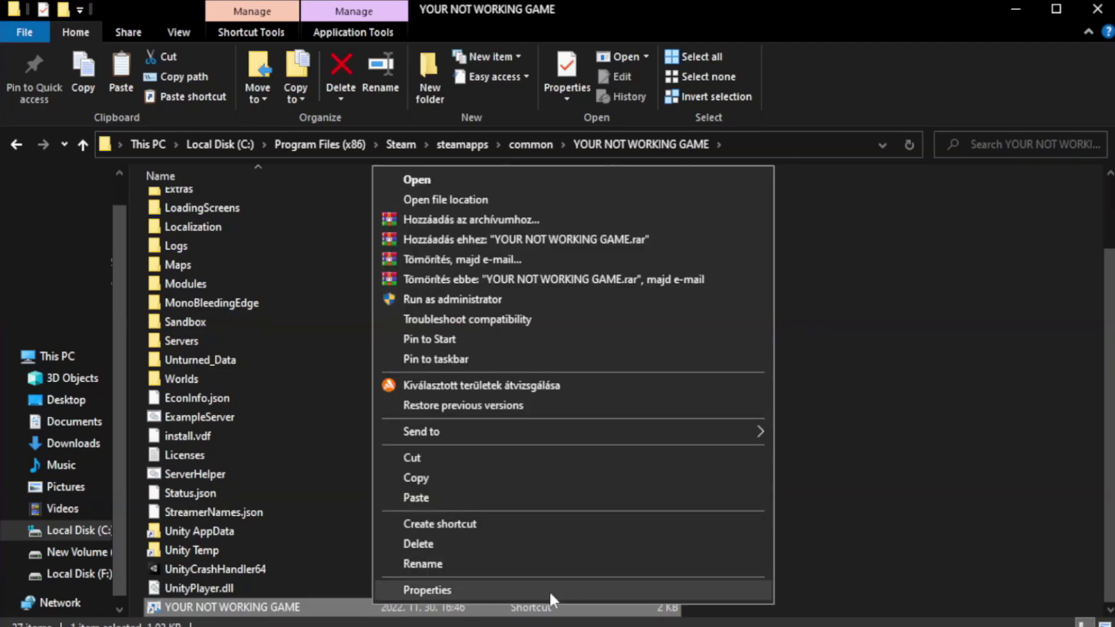
left_click(568, 590)
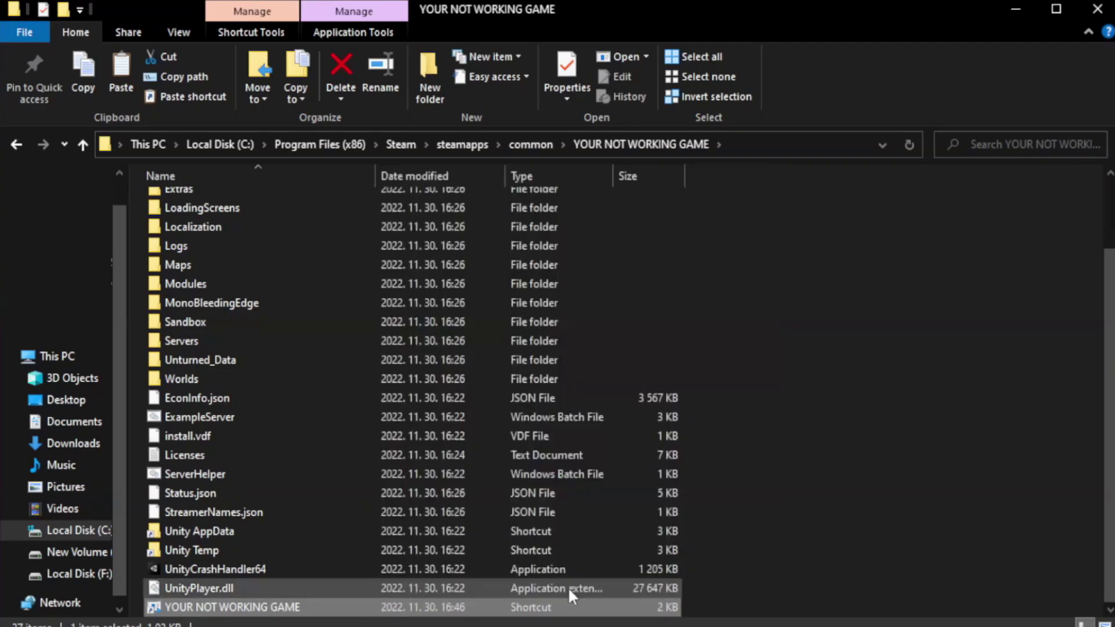
mouse_move(558, 315)
left_mouse_down()
mouse_move(586, 142)
mouse_move(561, 116)
left_mouse_up()
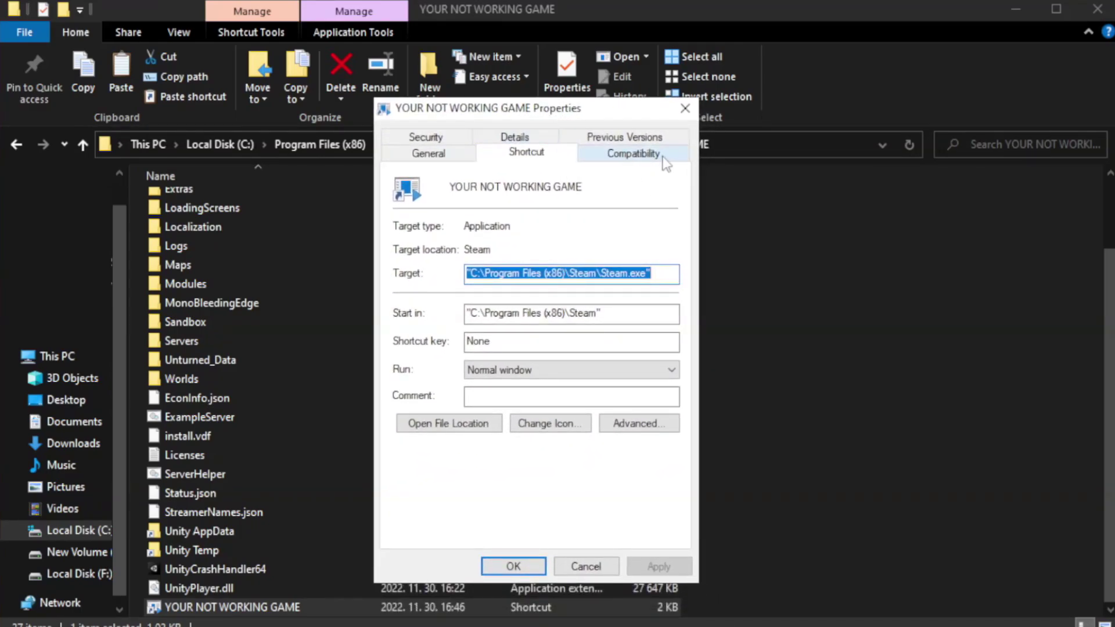
Set the shortcut to Windows 8 compatibility mode with run as administrator, and save.
left_click(627, 159)
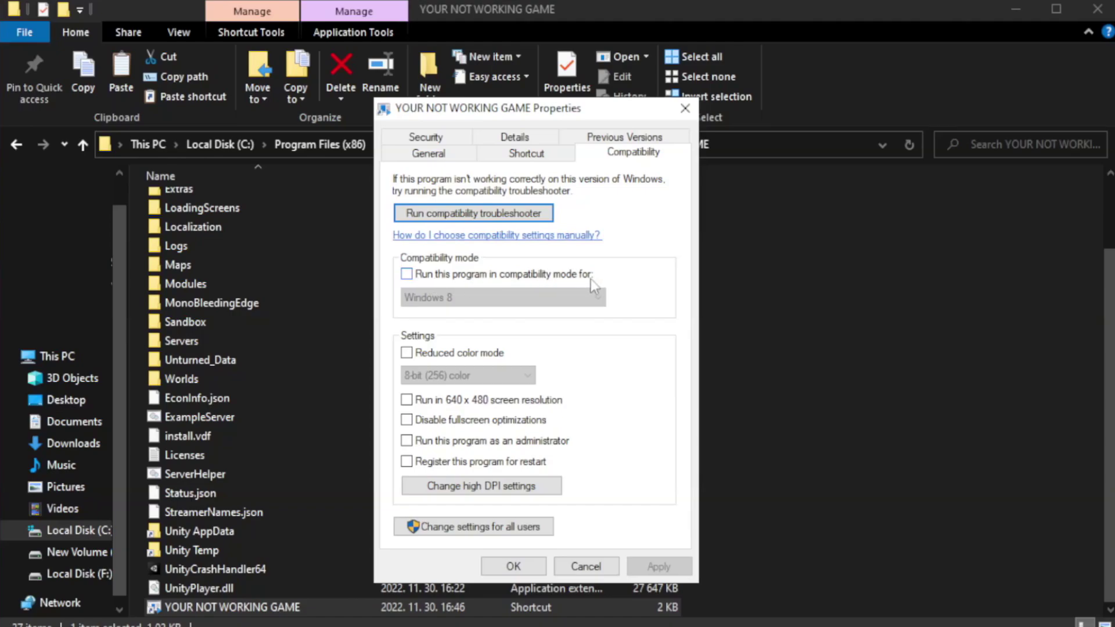
left_click(441, 274)
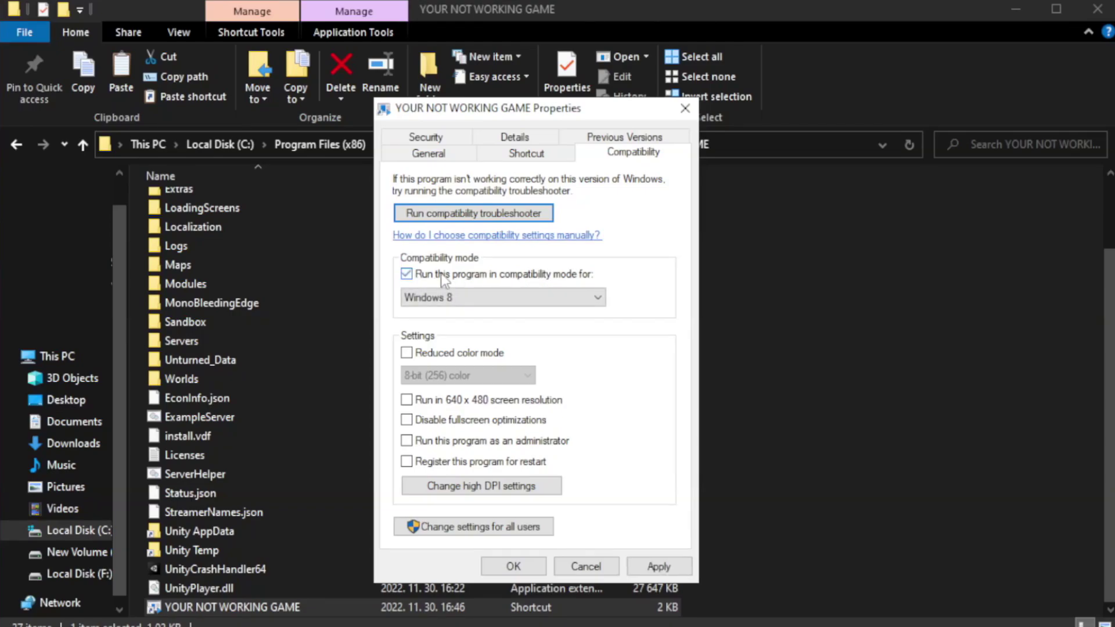
left_click(492, 296)
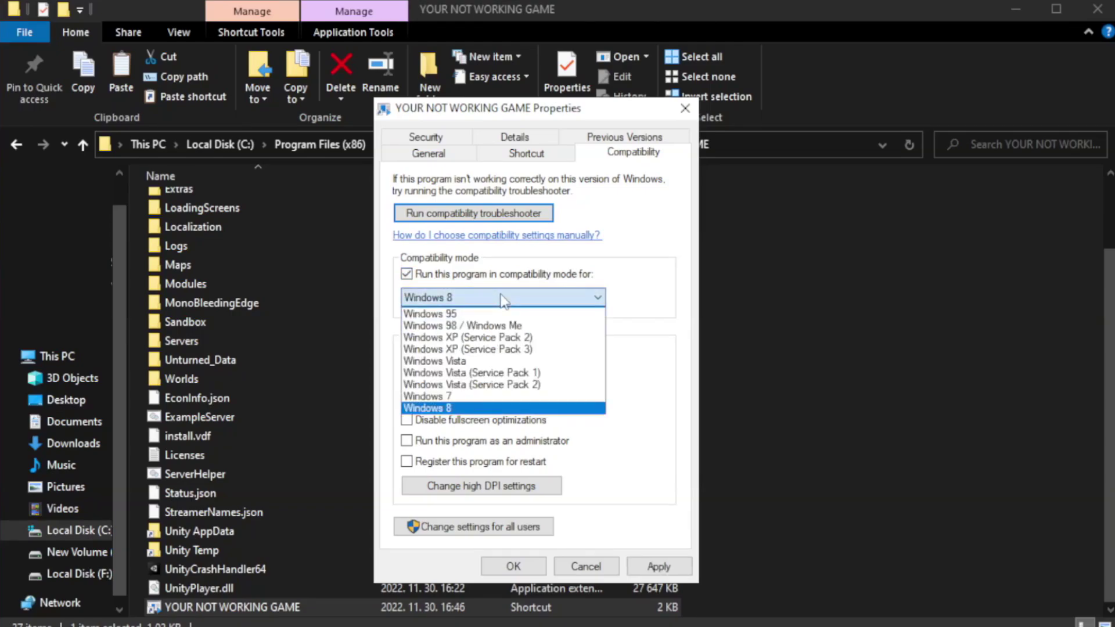
left_click(472, 410)
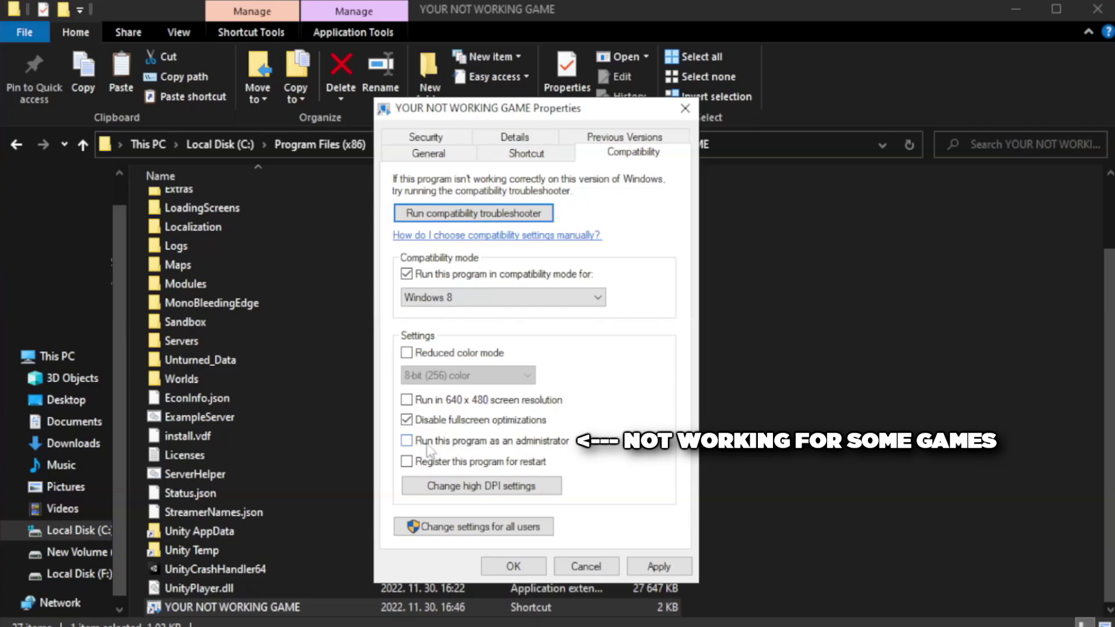
left_click(438, 449)
left_click(656, 566)
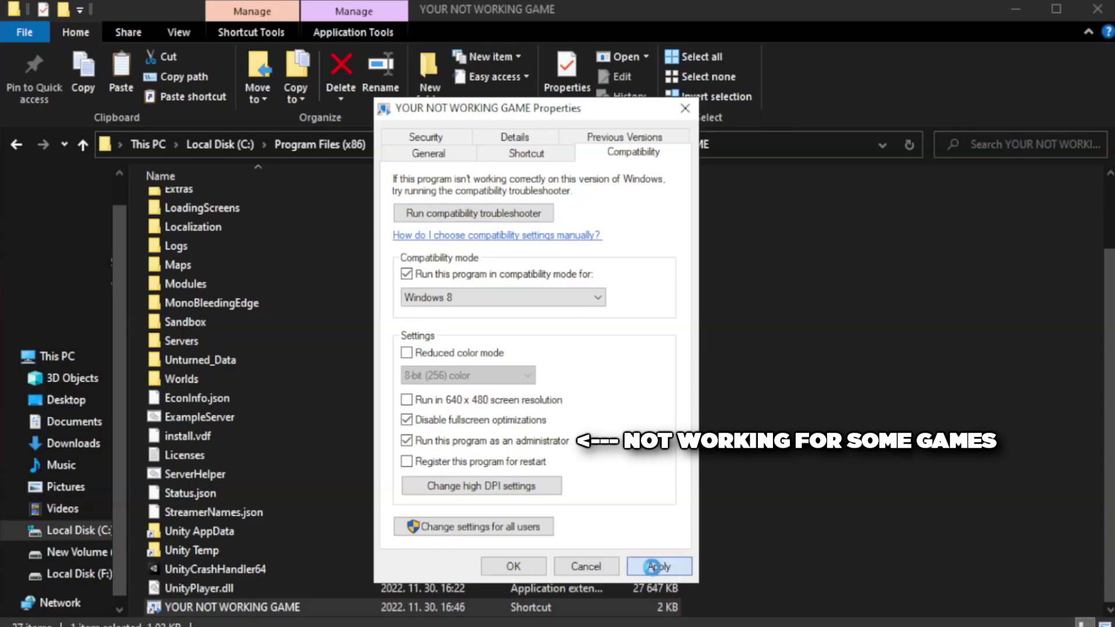
left_click(512, 568)
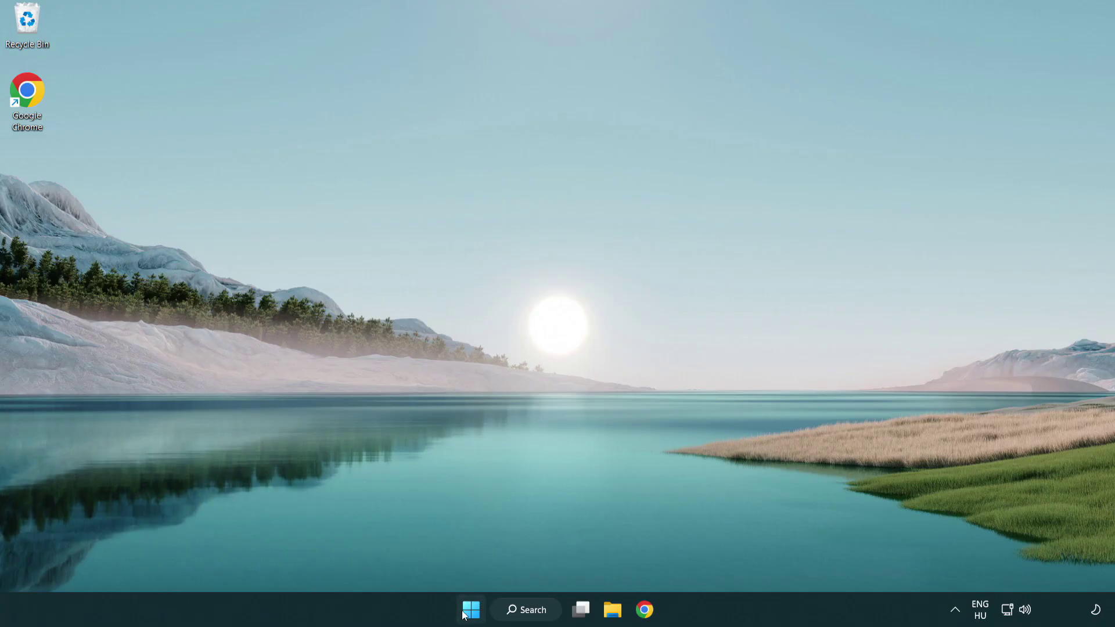
Open Task Manager's startup apps list from the Win+X menu.
right_click(472, 614)
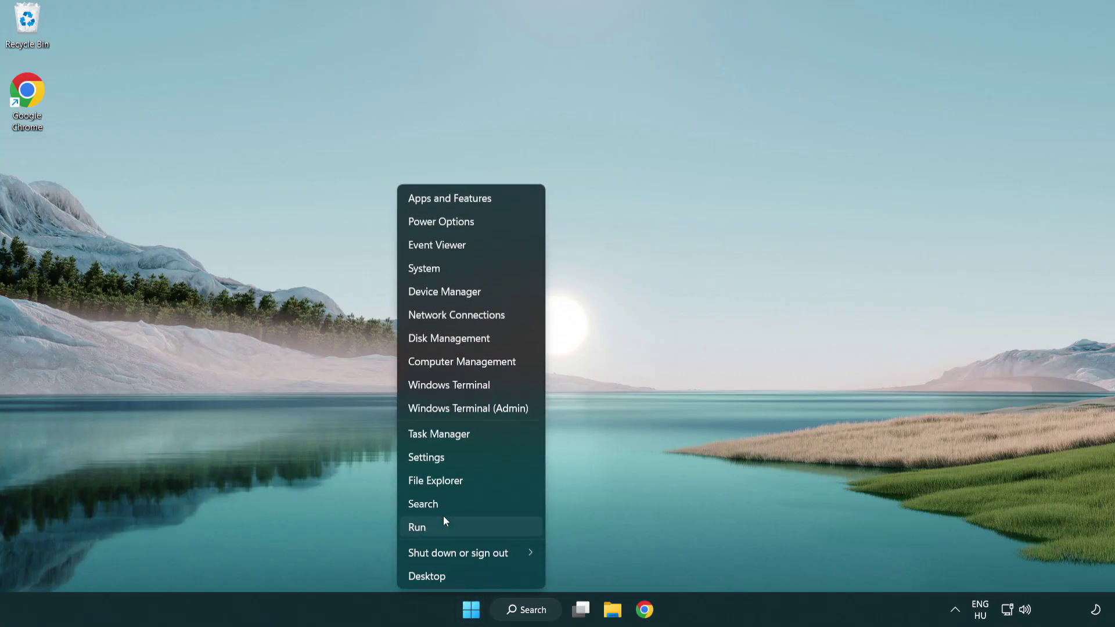
left_click(493, 441)
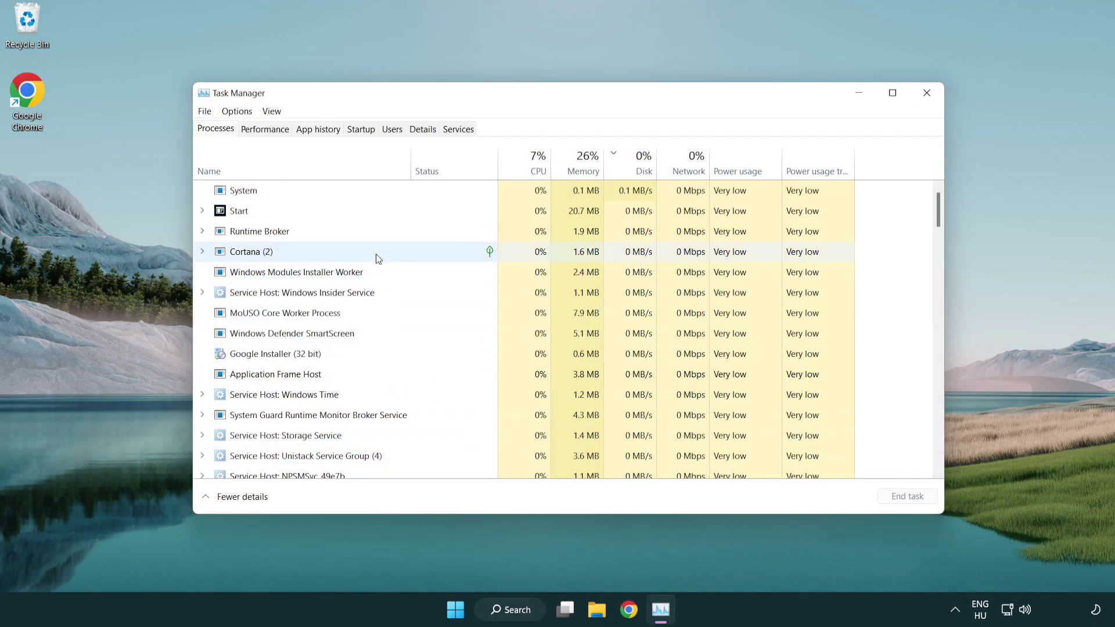
left_click(364, 131)
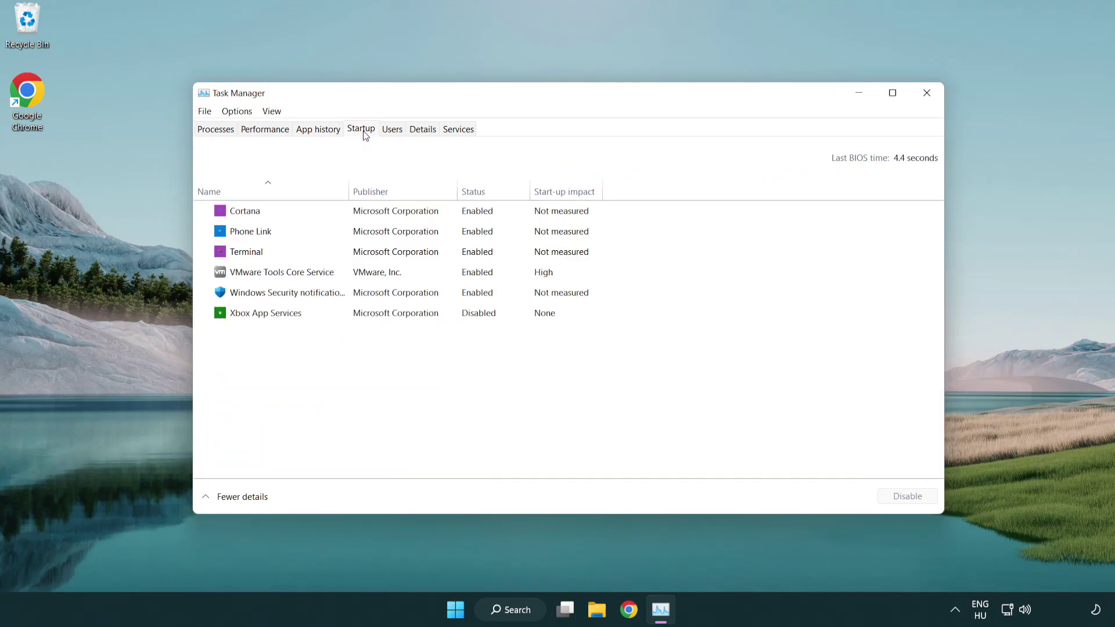
Disable Terminal, Phone Link, Cortana and Windows Security notification at startup, then close Task Manager.
left_click(364, 252)
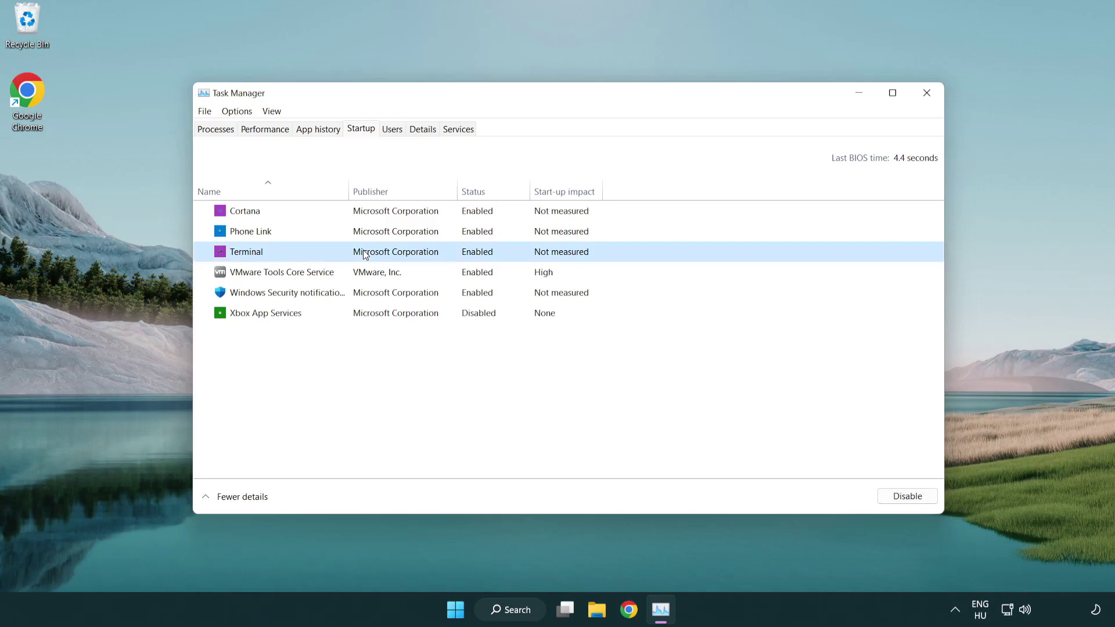
left_click(907, 496)
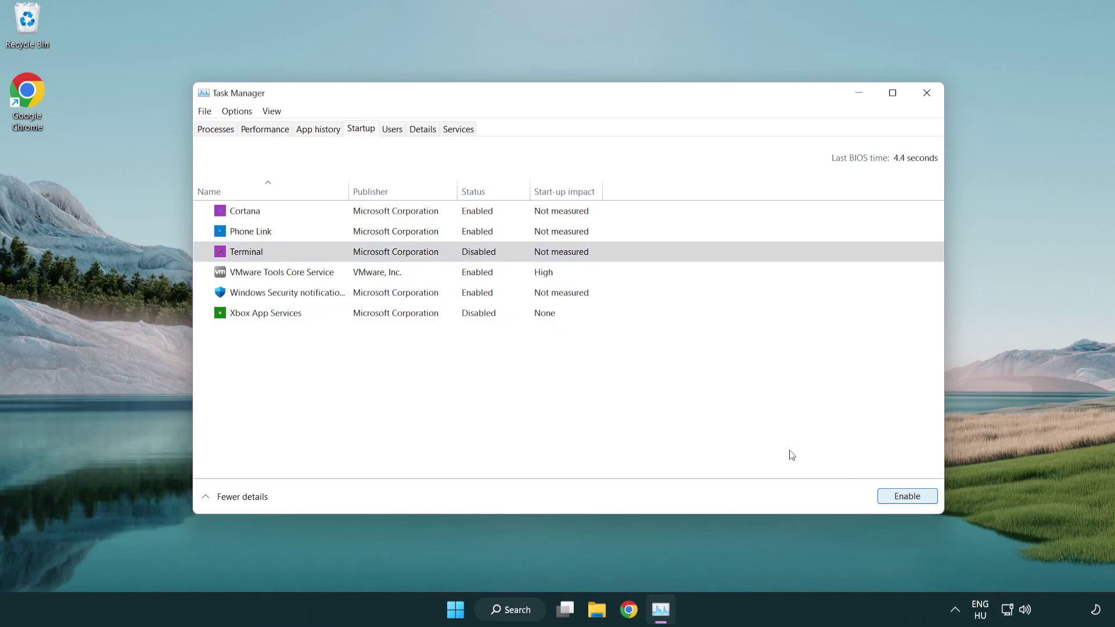
left_click(465, 233)
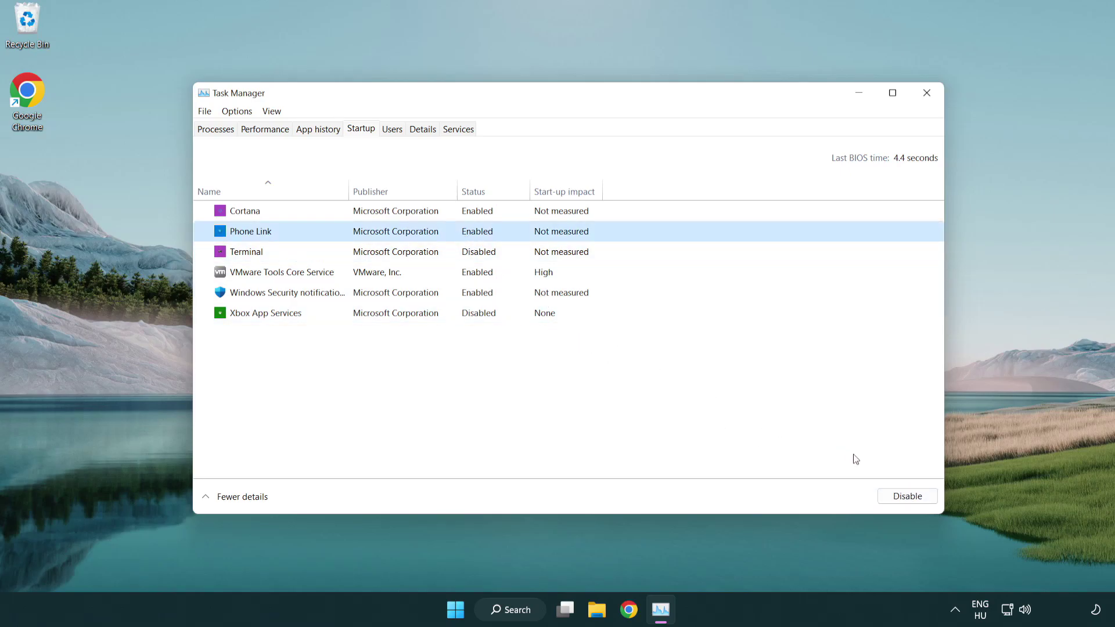
left_click(907, 496)
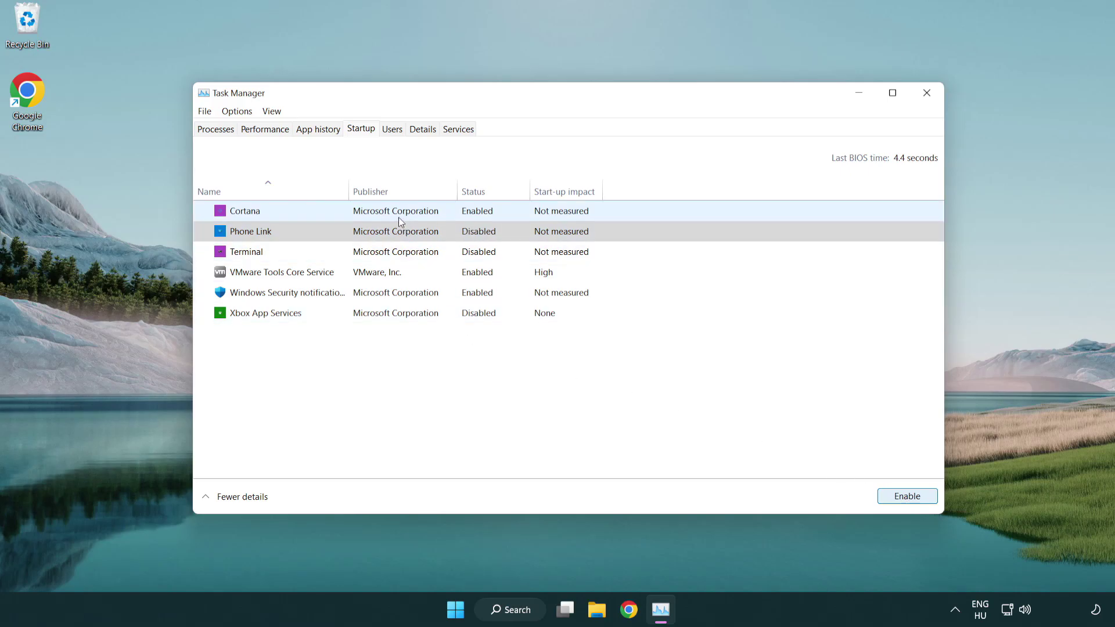
left_click(399, 216)
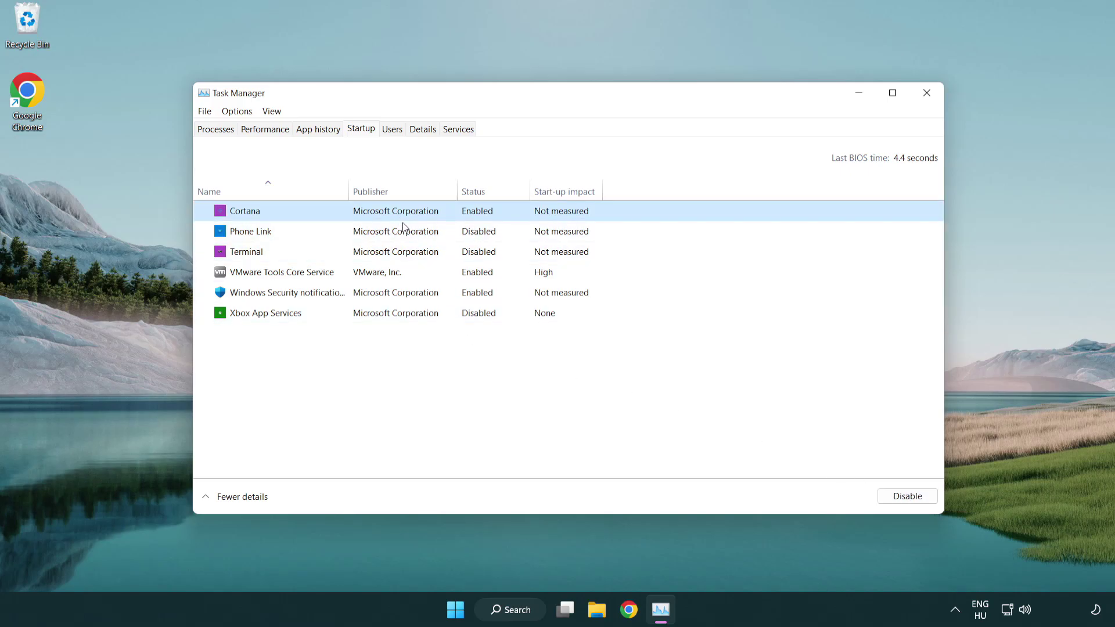
left_click(884, 494)
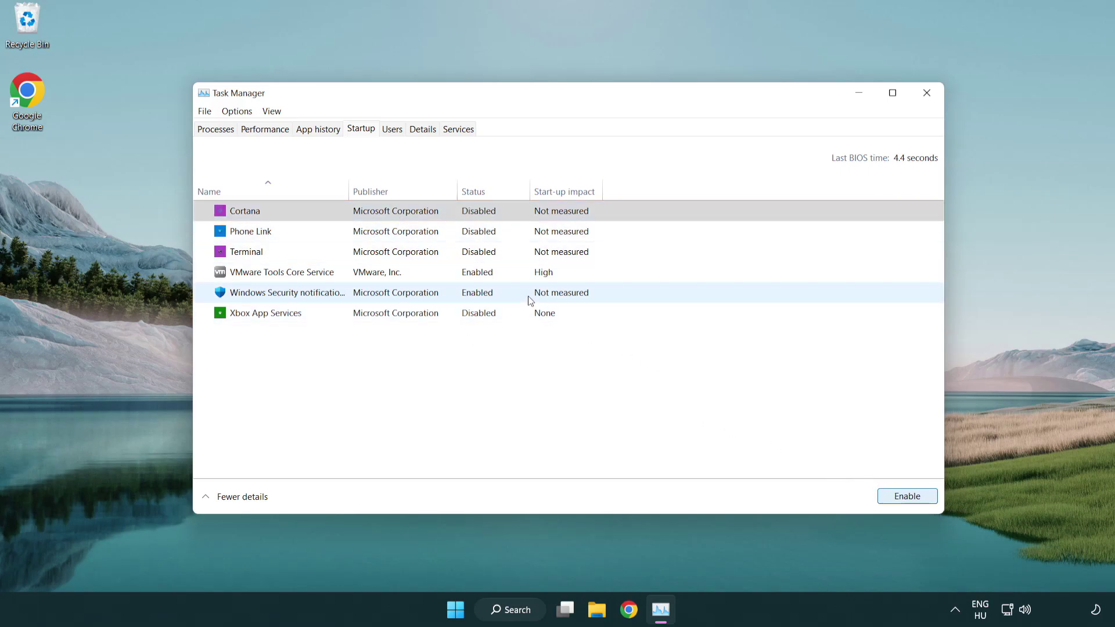
left_click(528, 301)
left_click(880, 494)
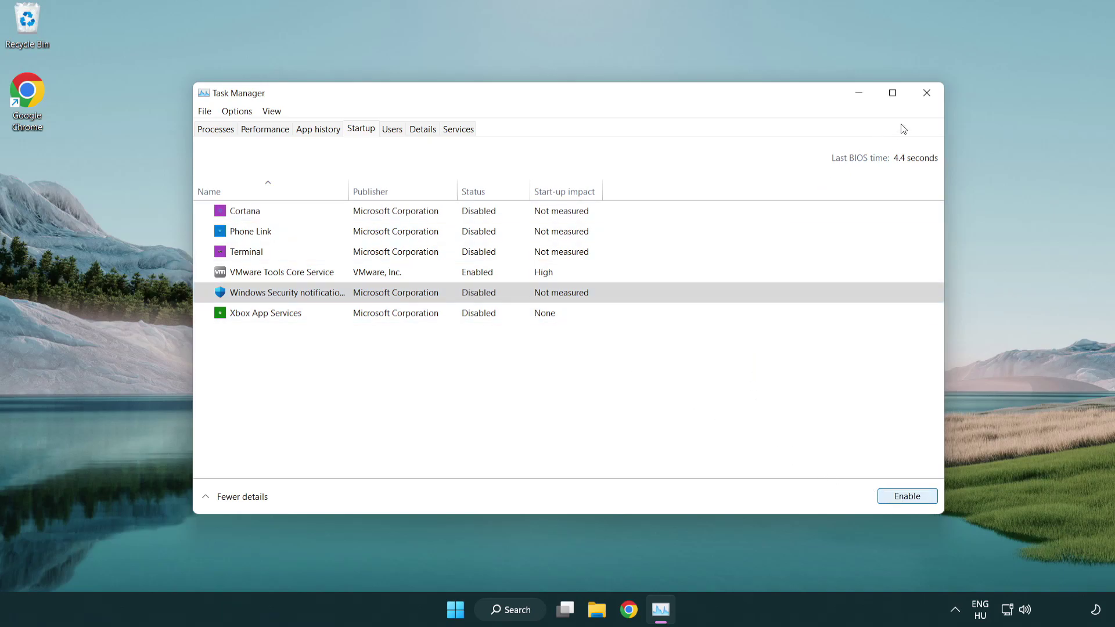
left_click(928, 100)
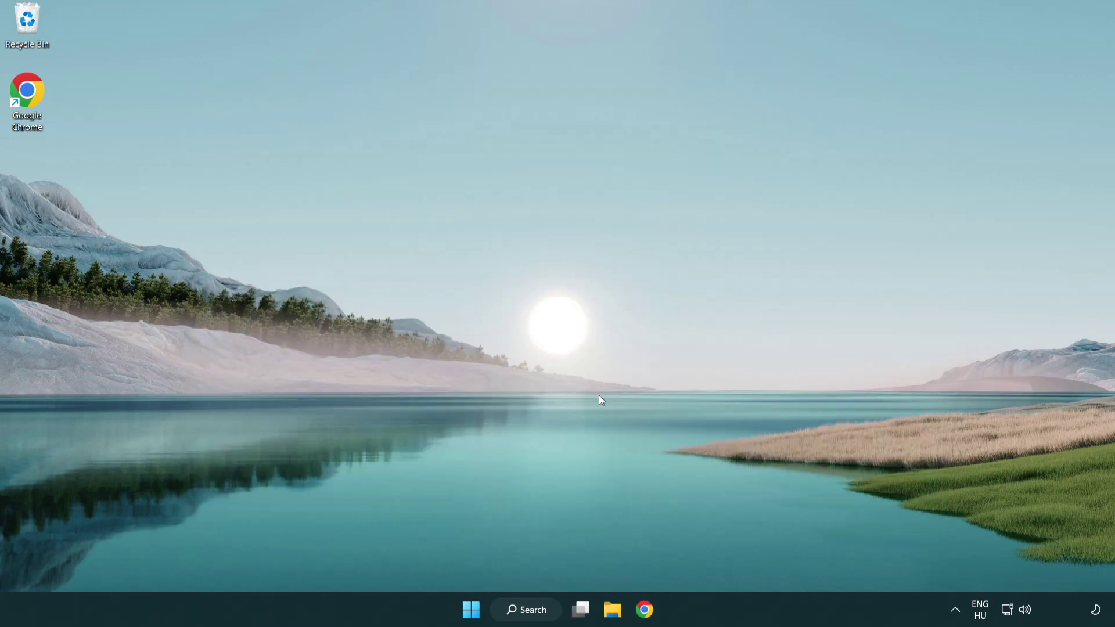
Search for 'cmd' and run Command Prompt as administrator.
left_click(519, 609)
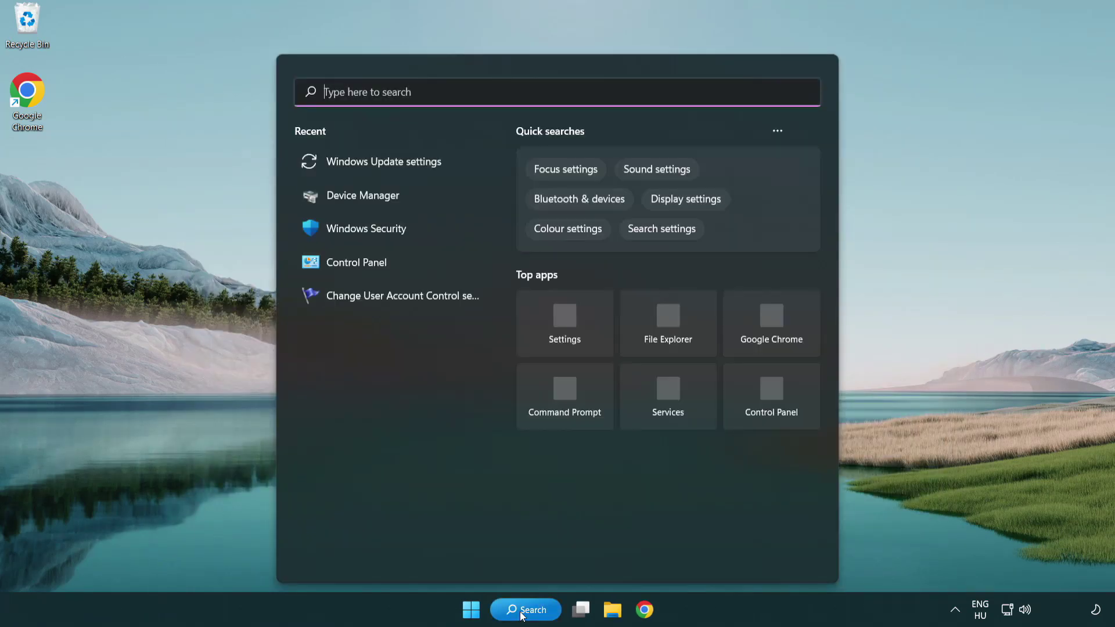
type("c")
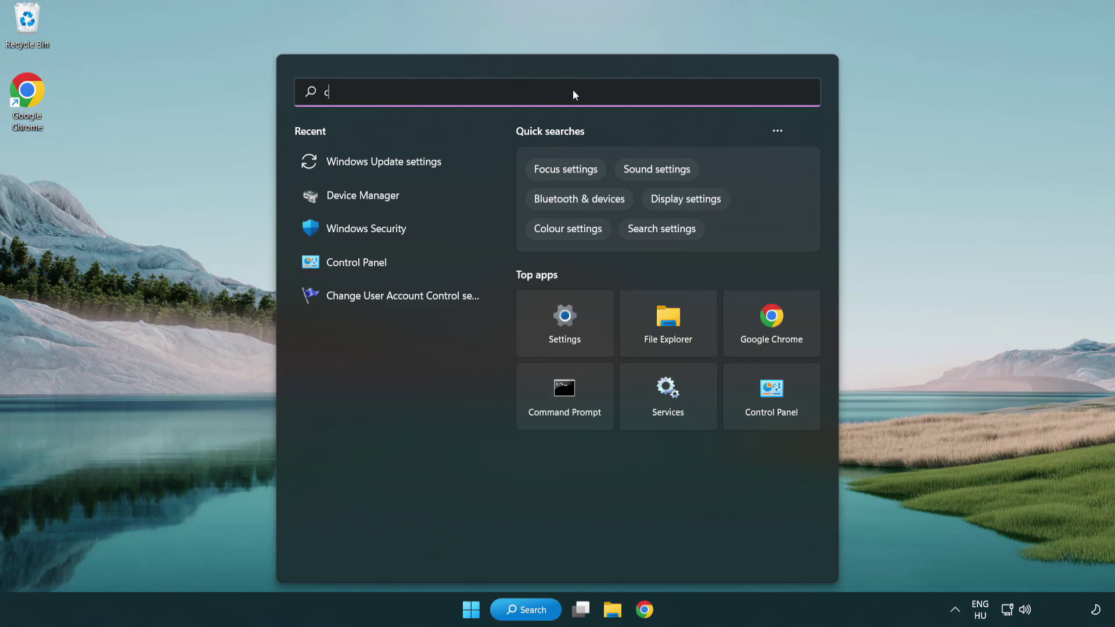
type("md")
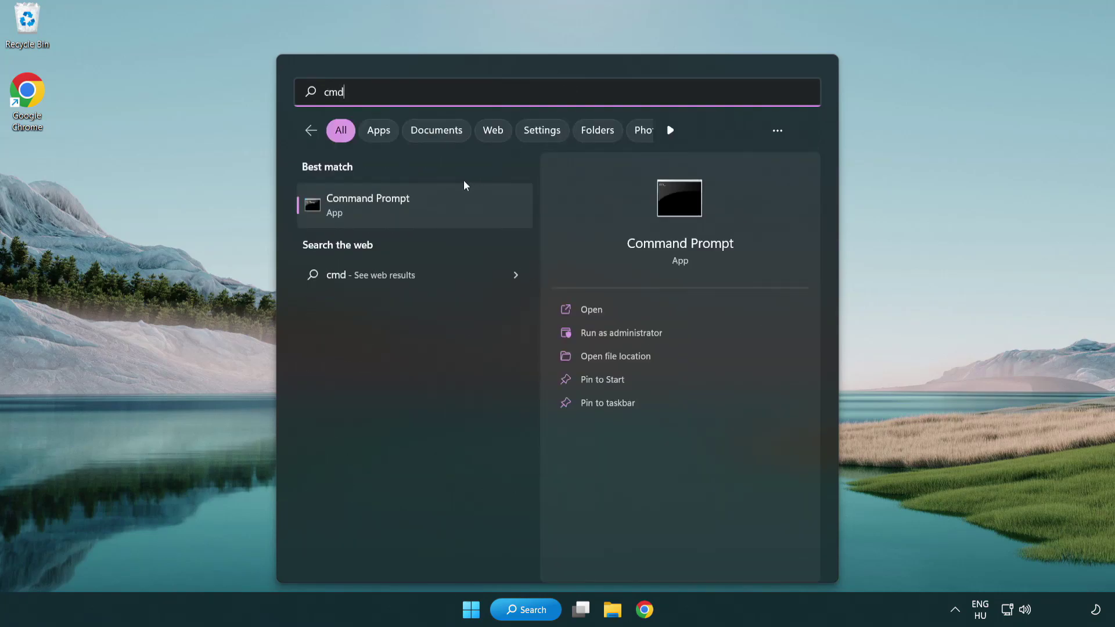
right_click(427, 207)
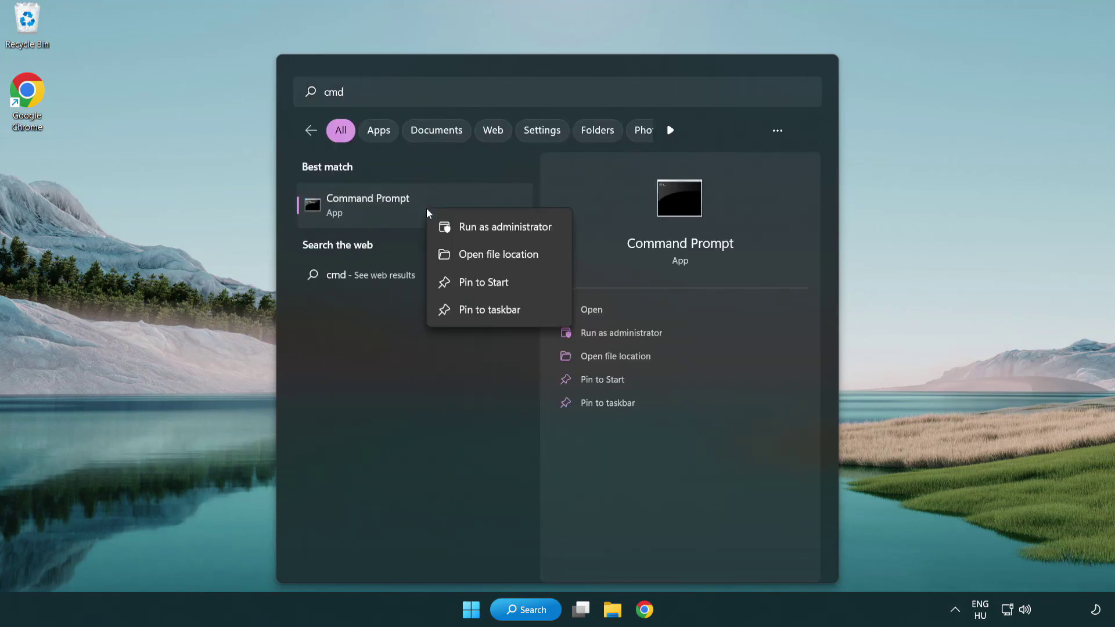
left_click(504, 228)
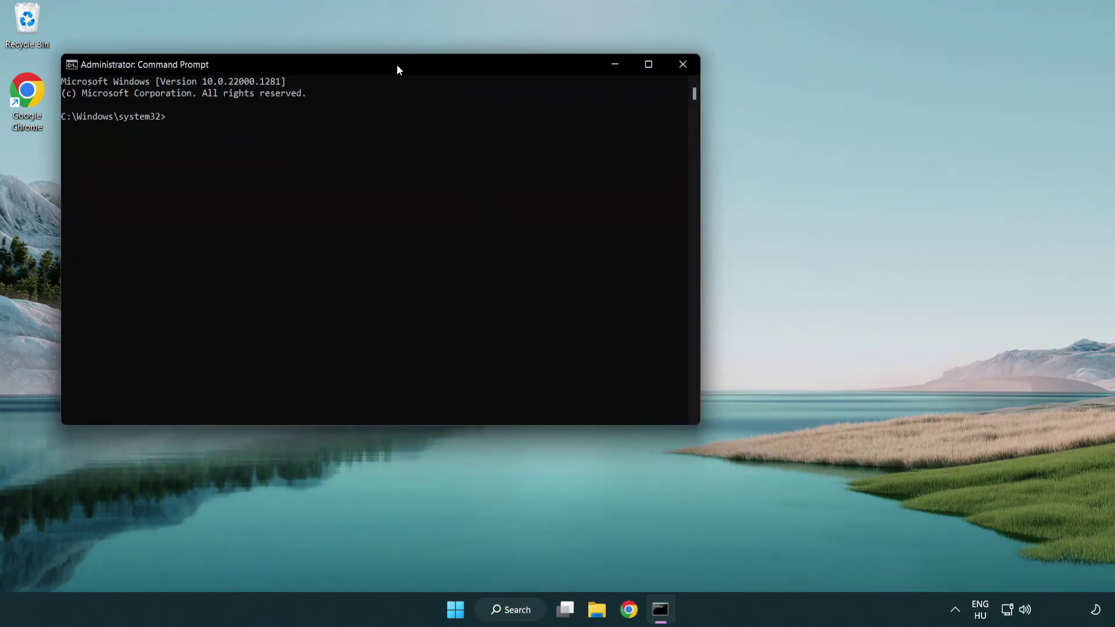
Centre the admin Command Prompt and run sfc /scannow until verification reaches 100%.
left_click_drag(396, 69, 561, 118)
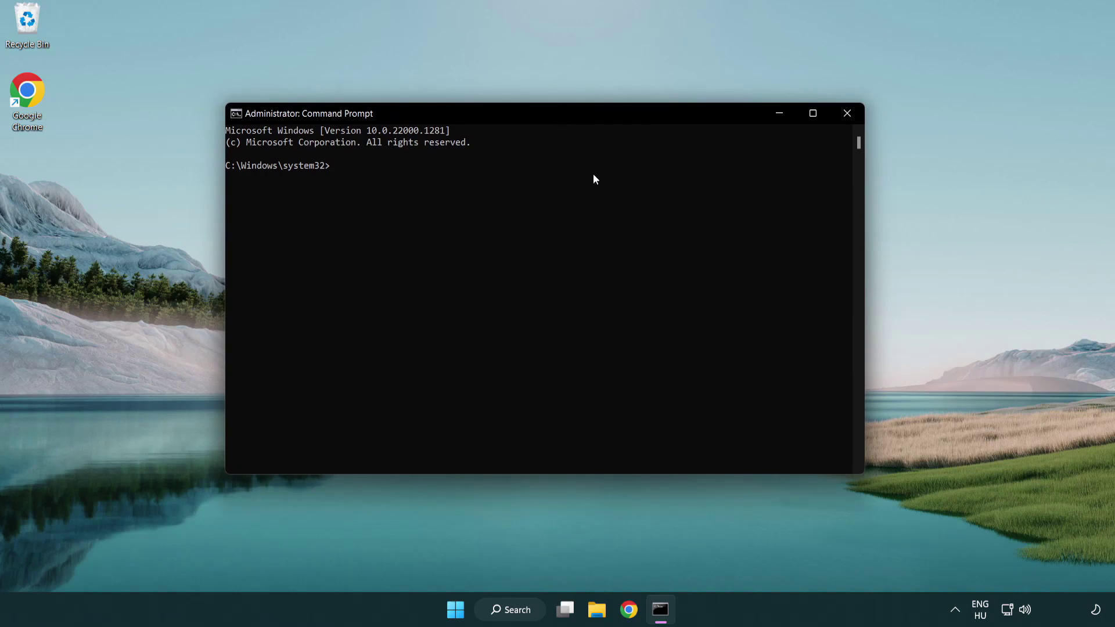
type("sfc")
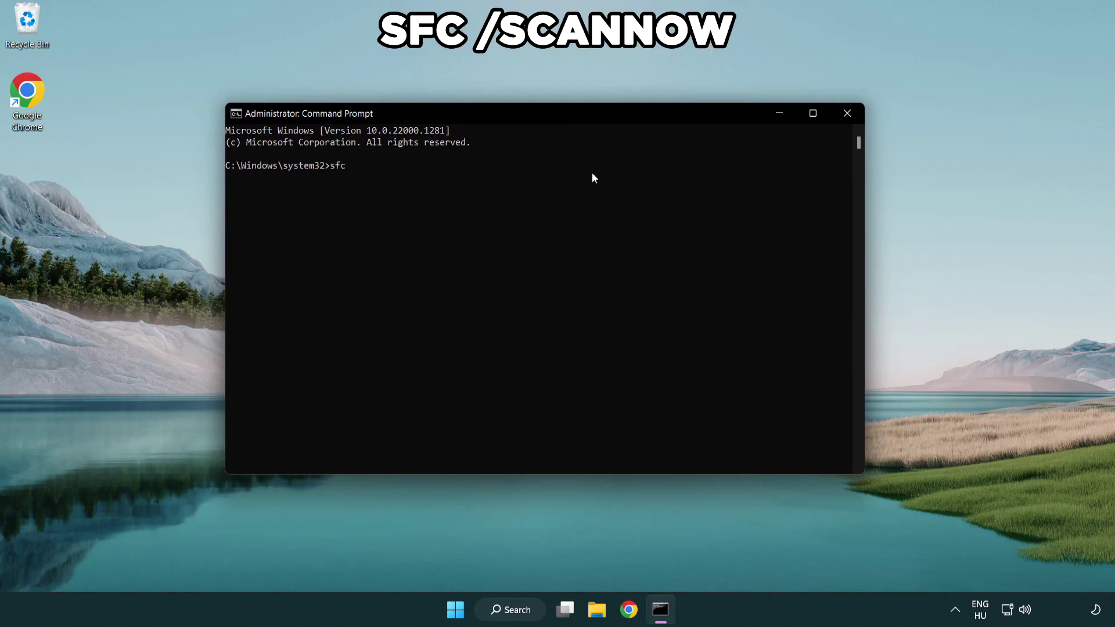
type(" /scann")
type("ow")
key("Return")
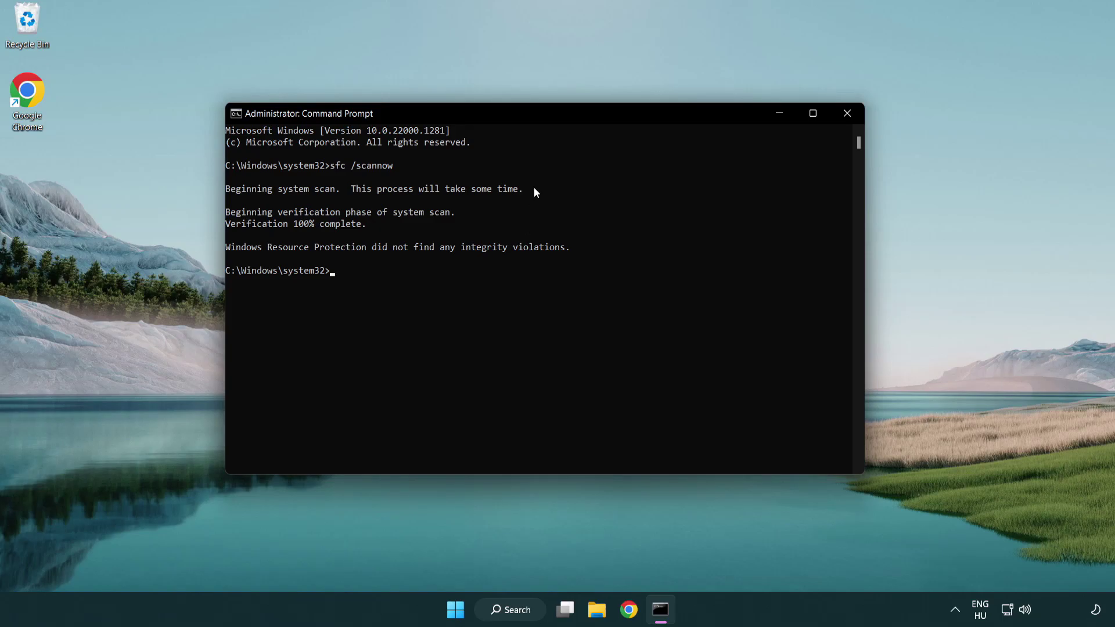
Close Command Prompt and bring up the power options in the Start menu.
left_click(851, 117)
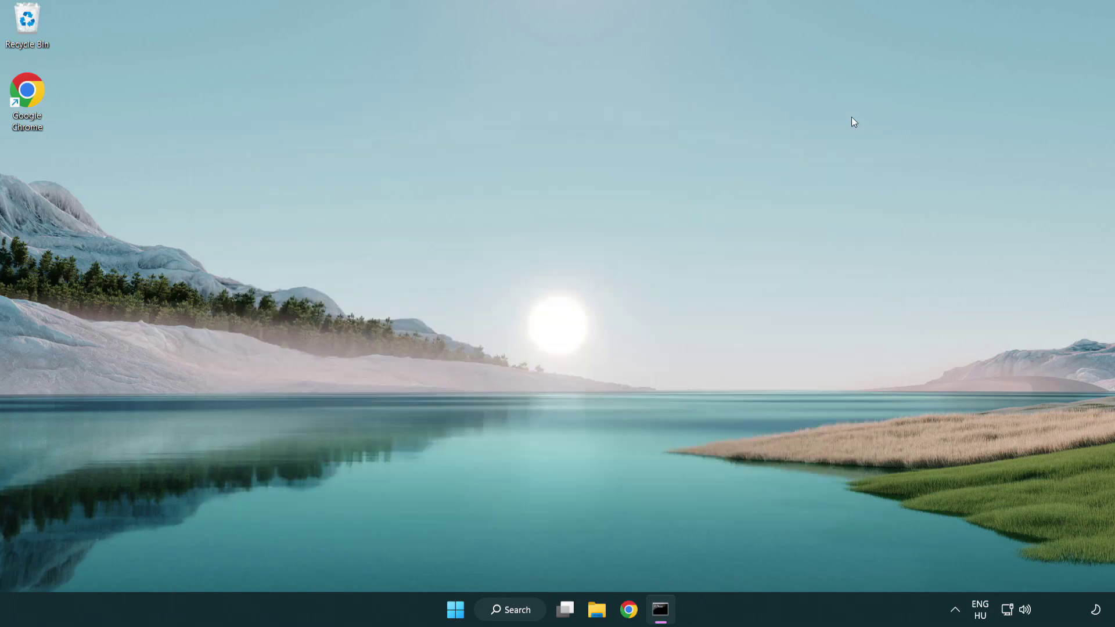
left_click(472, 610)
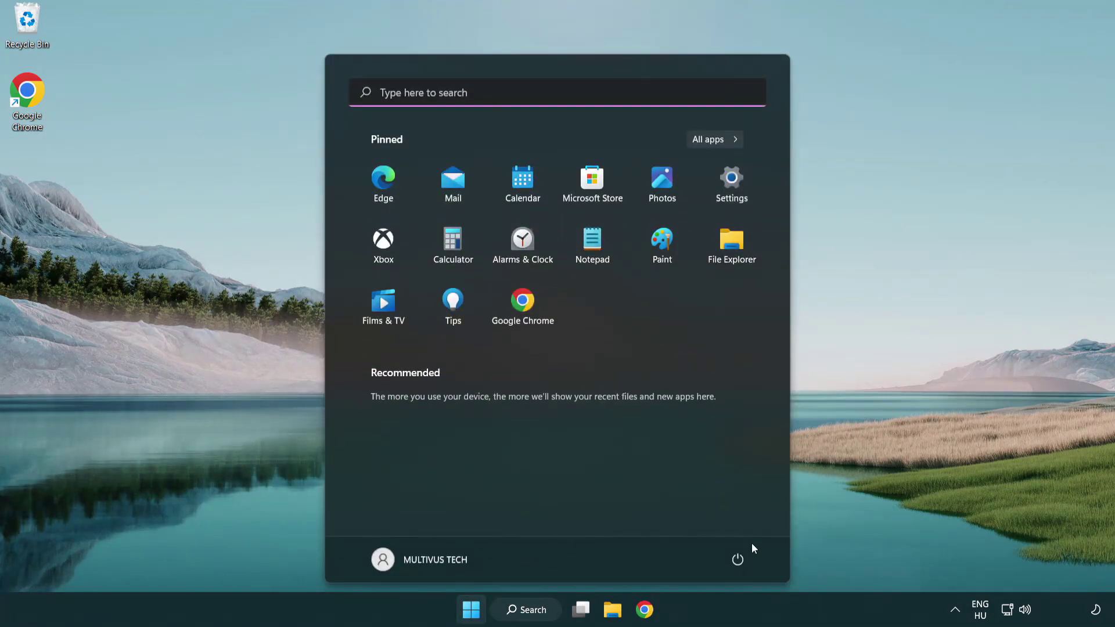
left_click(737, 559)
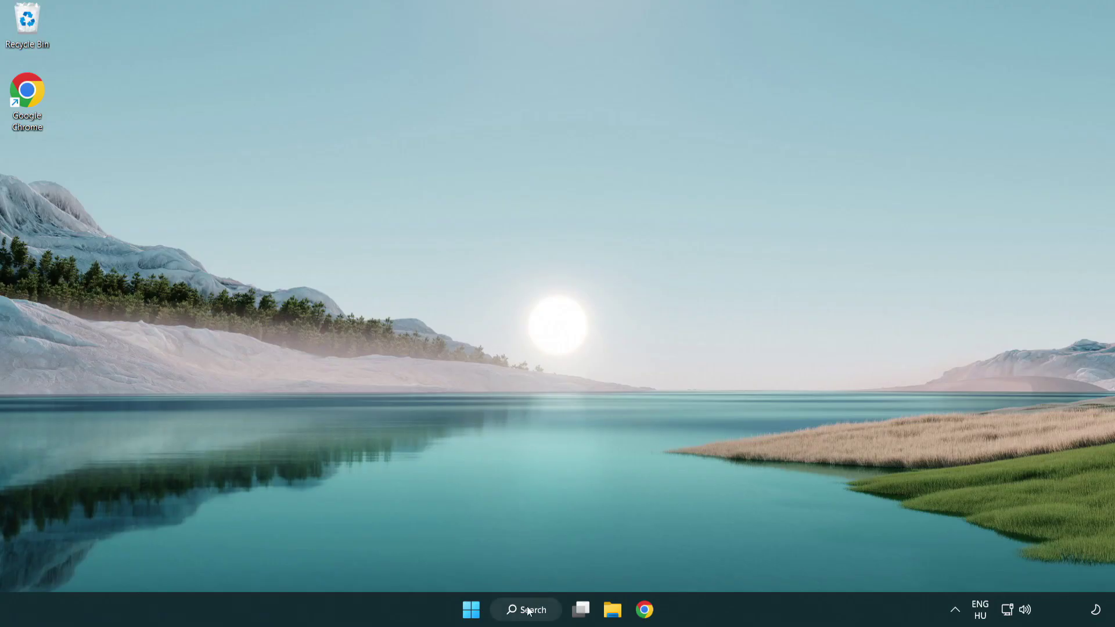
Search Windows for 'security' and launch Windows Security from Best match.
left_click(529, 613)
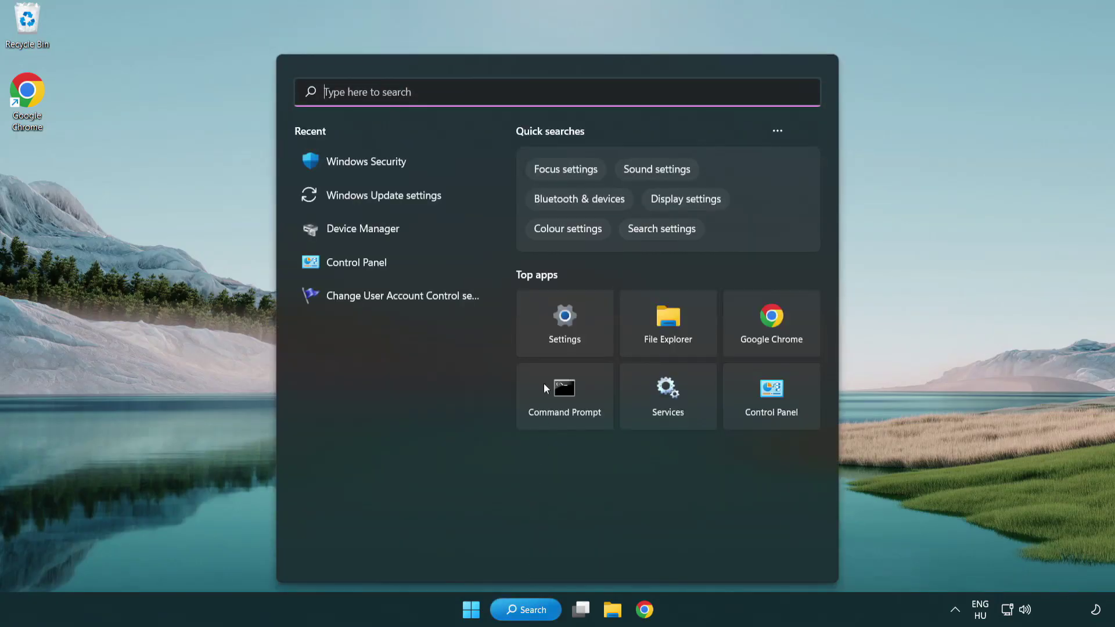
type("se")
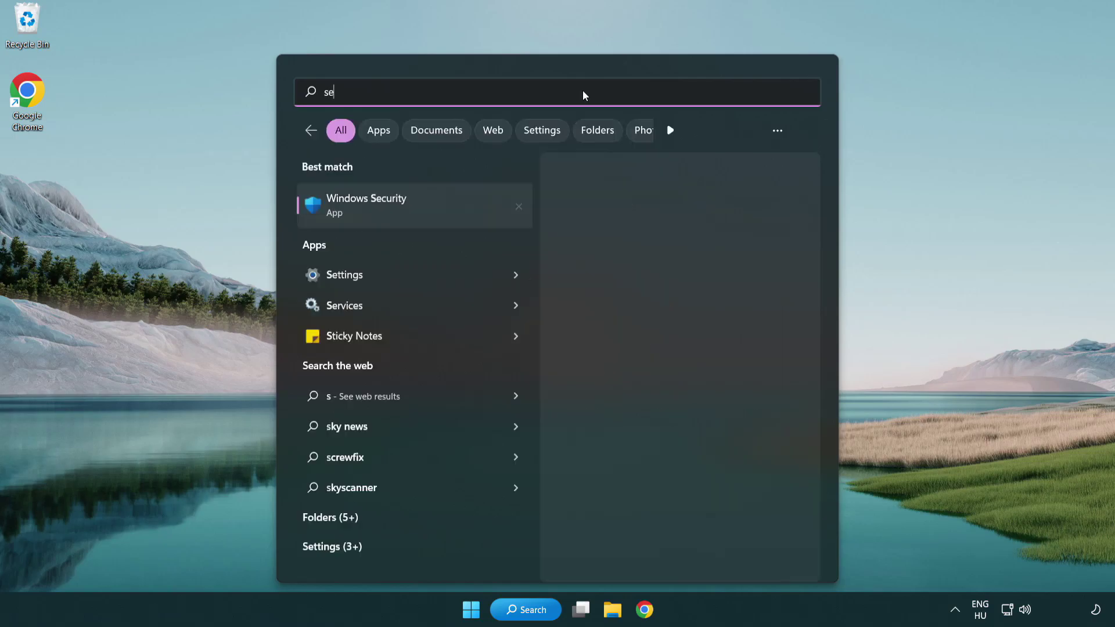
type("curi")
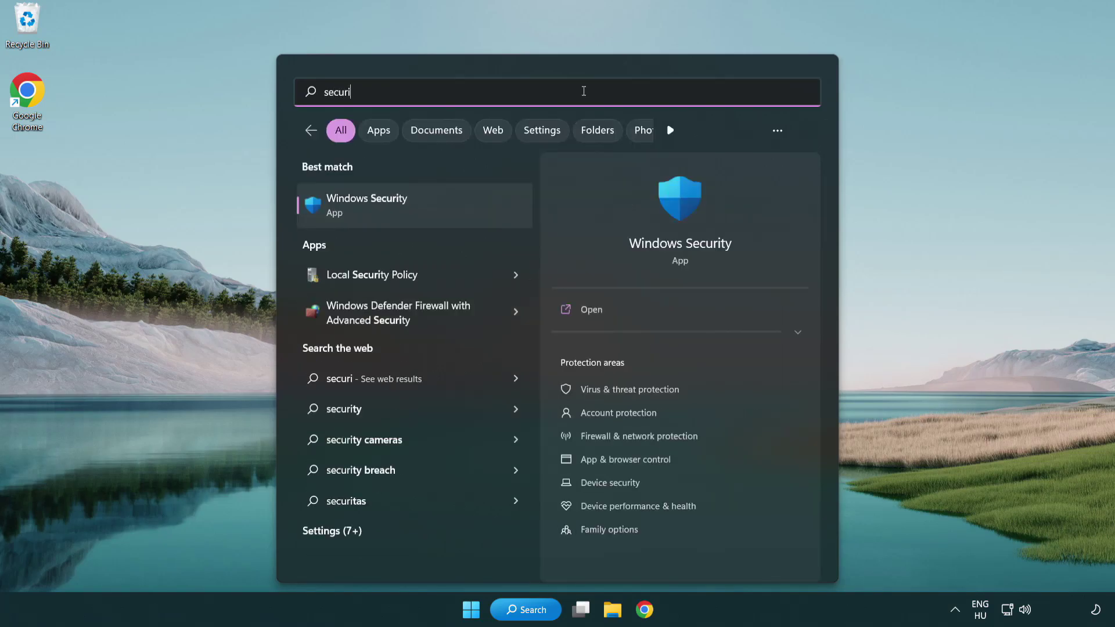
type("ty")
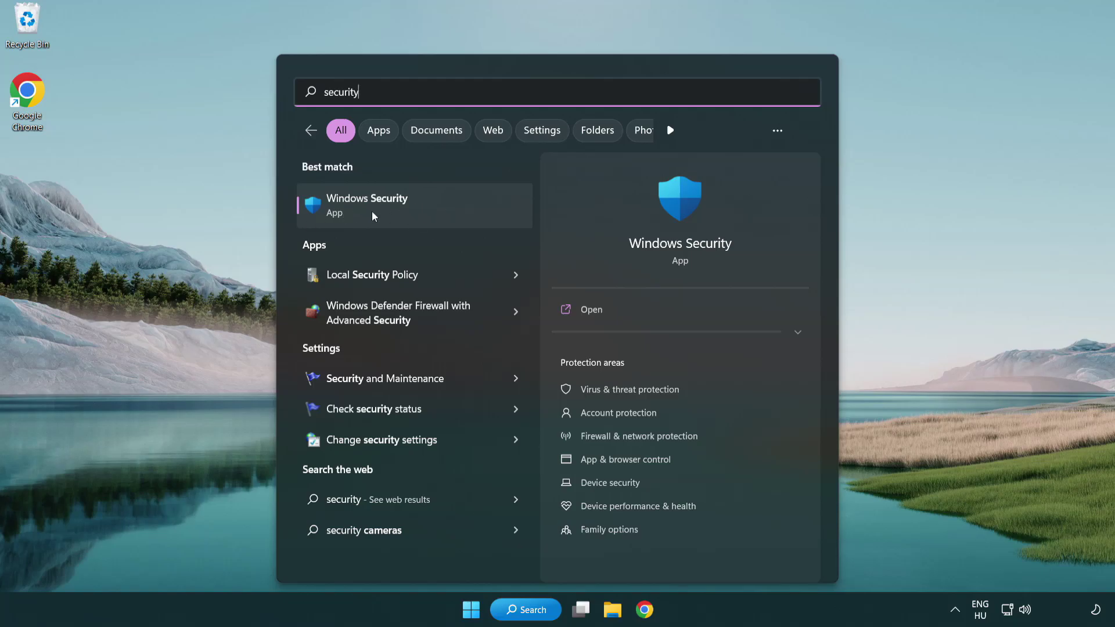
left_click(455, 210)
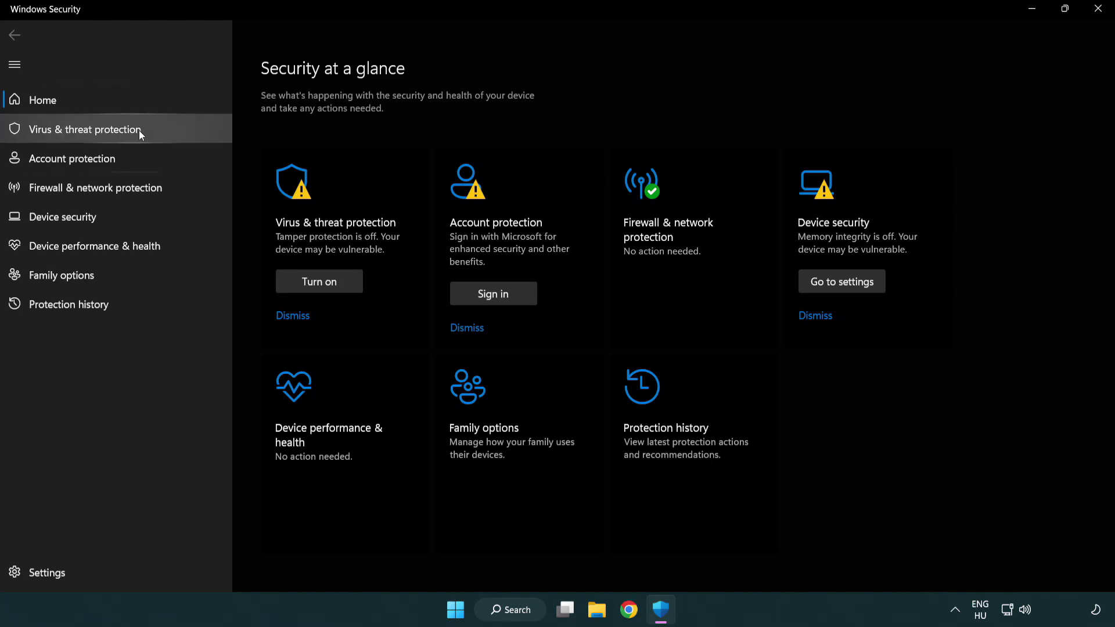
Go to Virus & threat protection settings and open Add or remove exclusions.
left_click(168, 128)
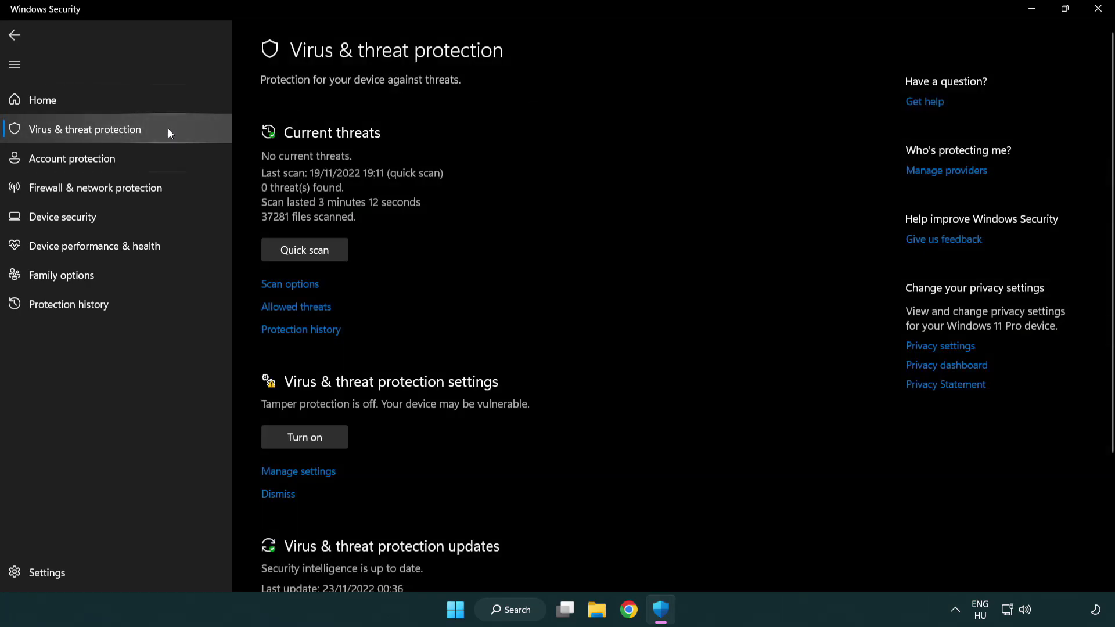
scroll(325, 252, "down", 1)
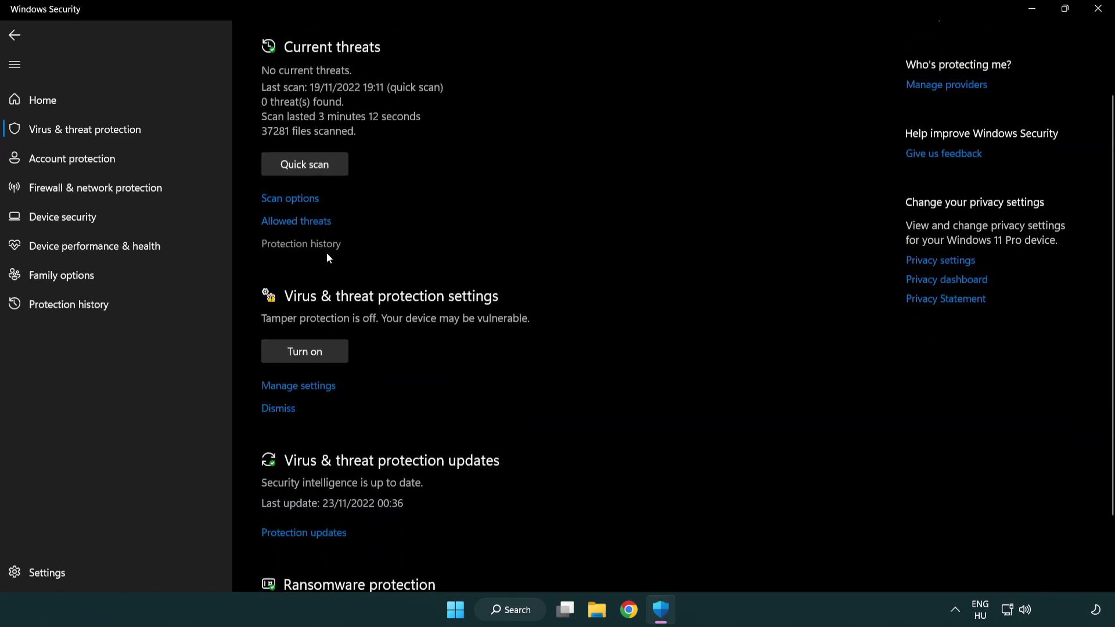
left_click(295, 386)
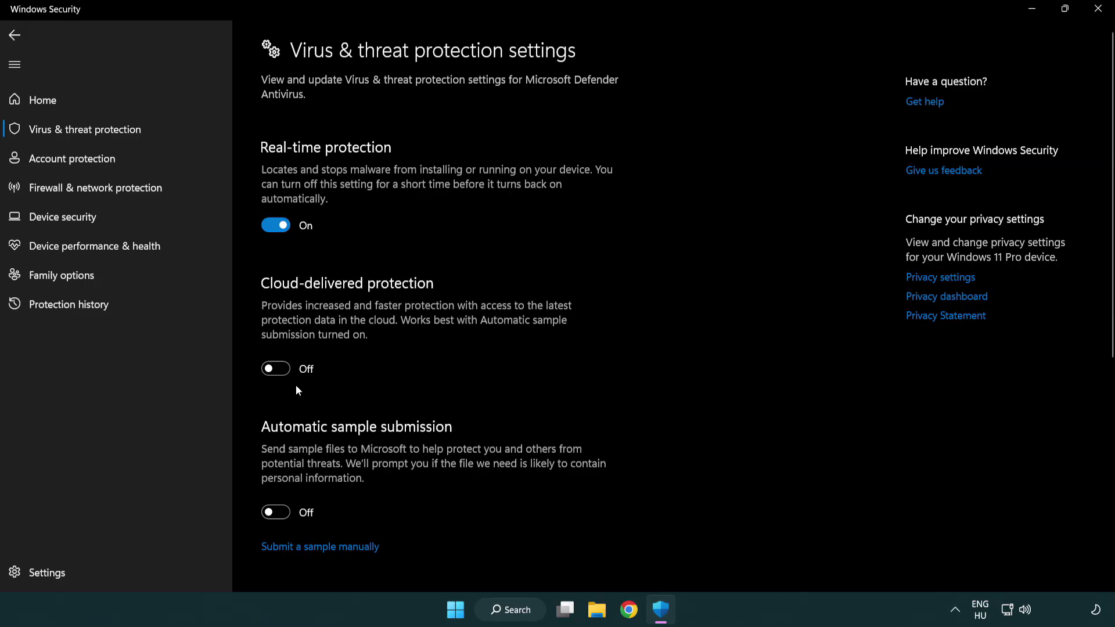
scroll(296, 386, "down", 1)
scroll(296, 385, "down", 2)
scroll(297, 386, "down", 2)
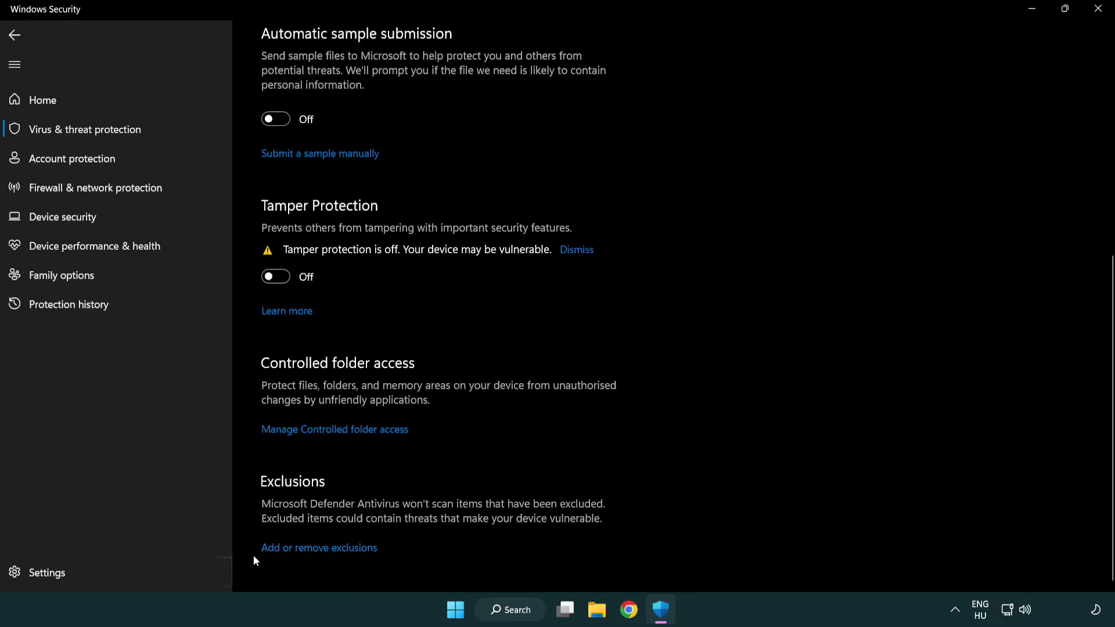
left_click(354, 550)
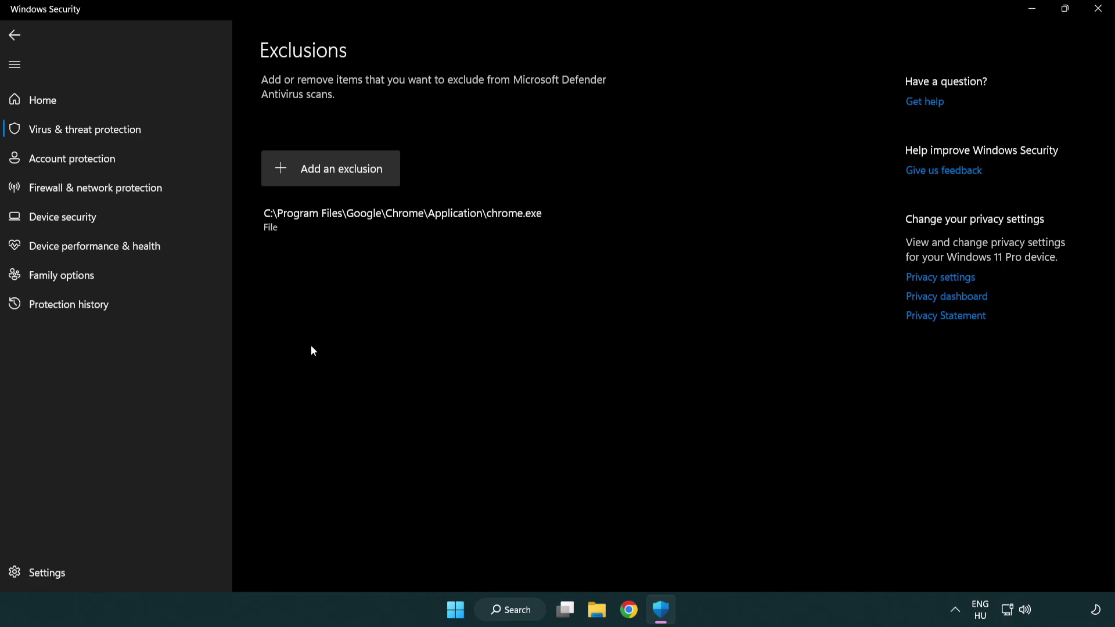
Start a new File exclusion and go up to This PC in the picker.
left_click(334, 172)
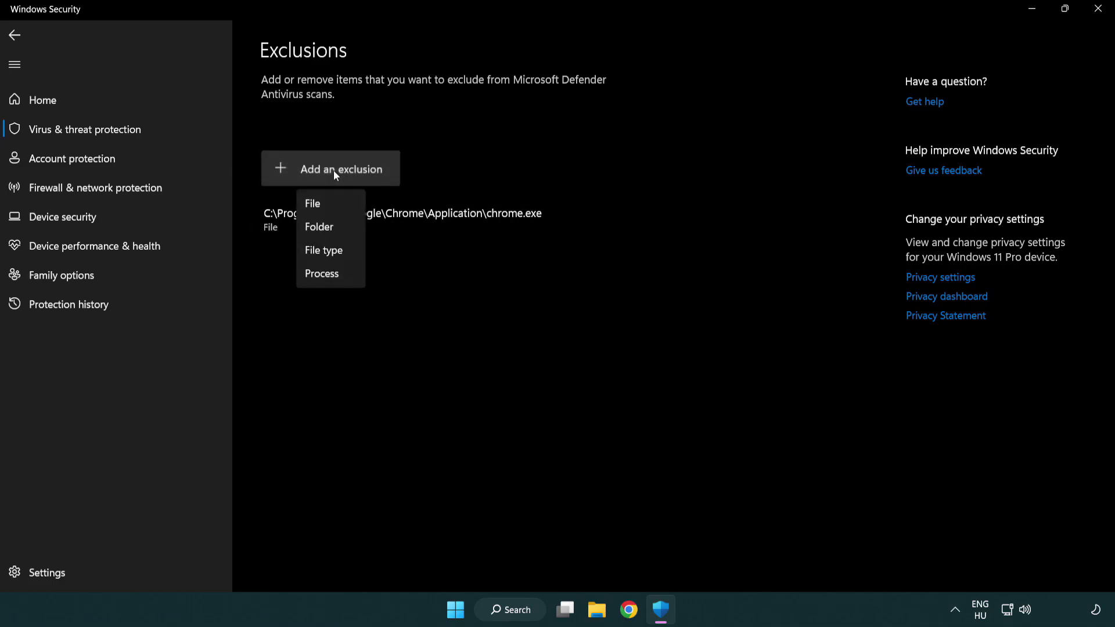
left_click(336, 208)
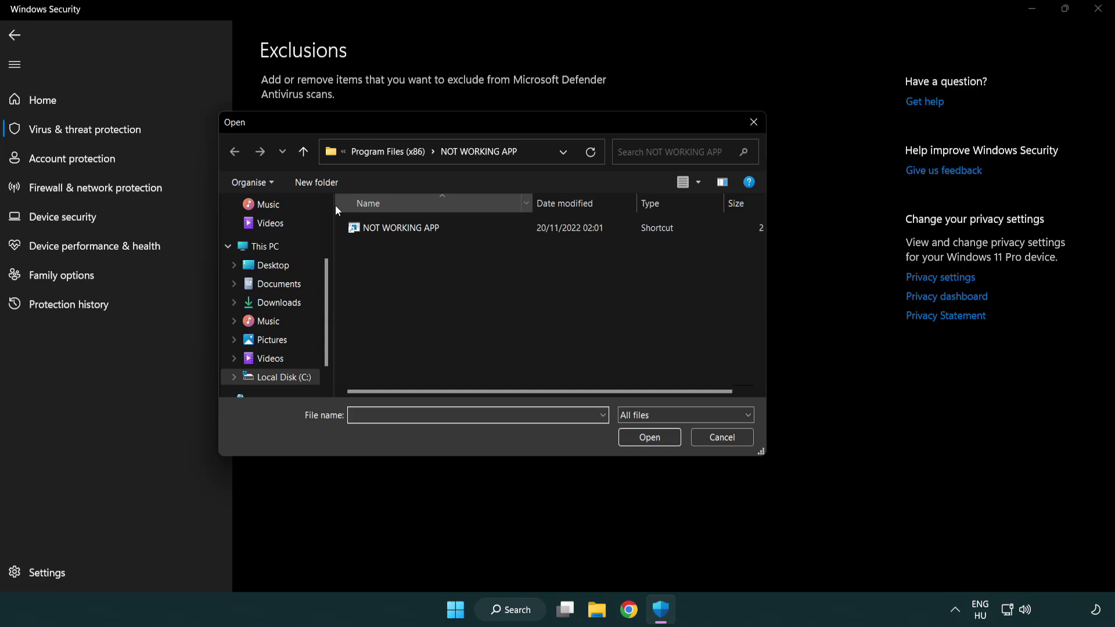
left_click(377, 153)
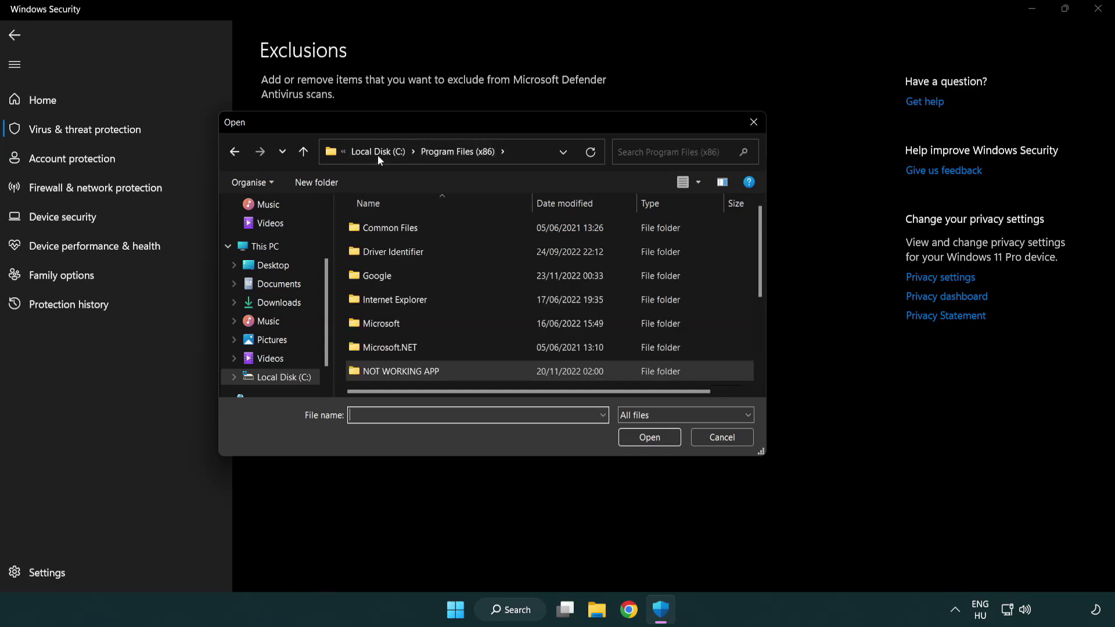
left_click(381, 154)
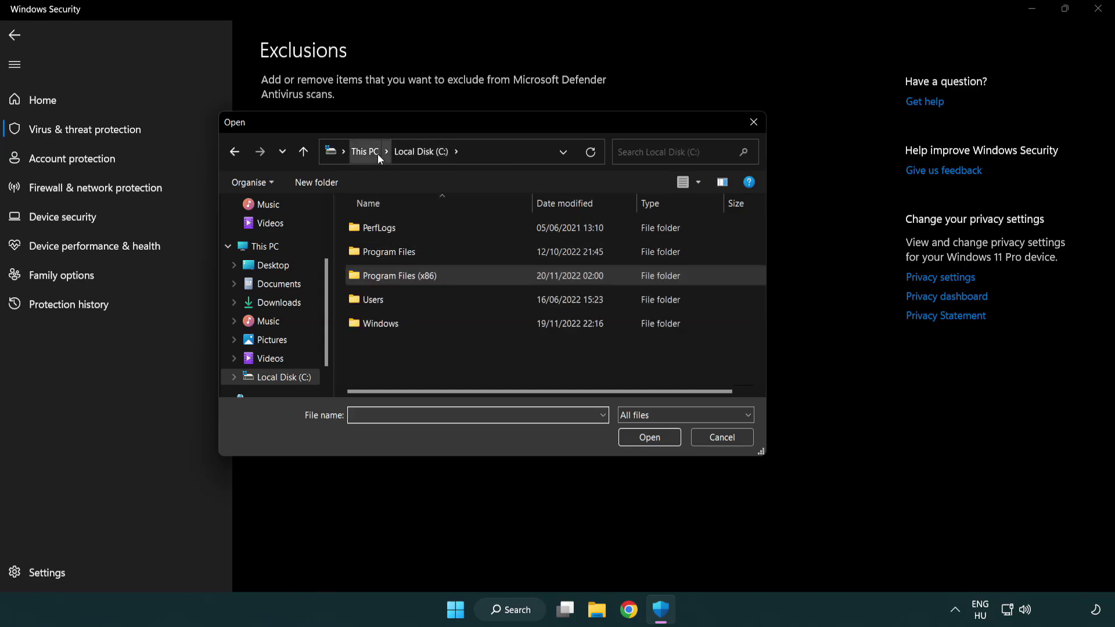
left_click(378, 155)
Choose the NOT WORKING APP shortcut in C:\Program Files (x86)\NOT WORKING APP.
double_click(408, 383)
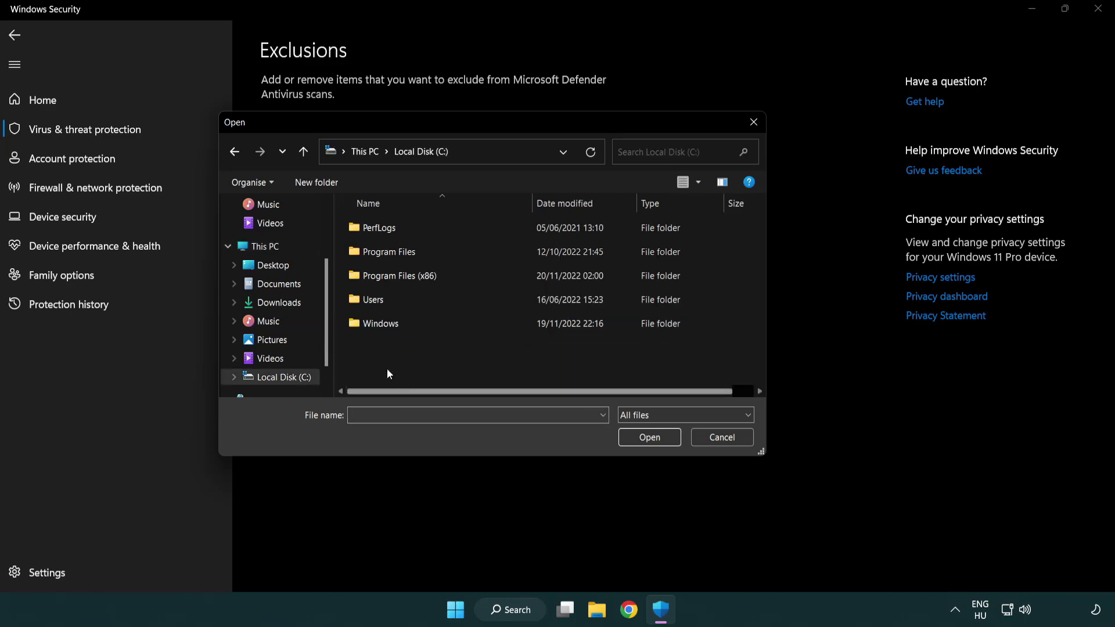
double_click(407, 274)
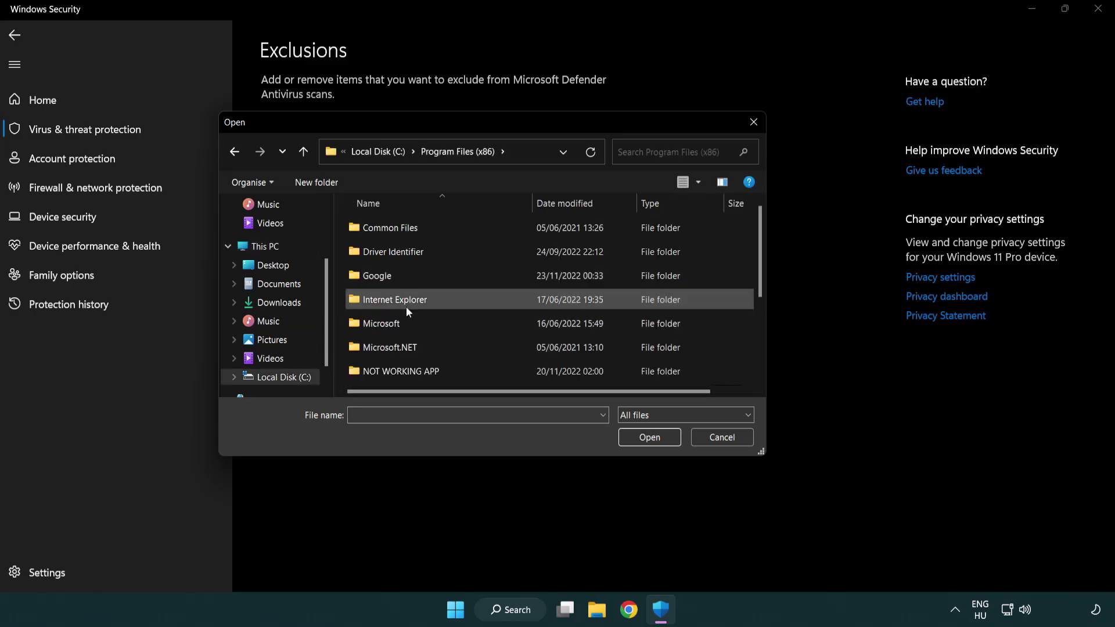
double_click(416, 374)
left_click(393, 227)
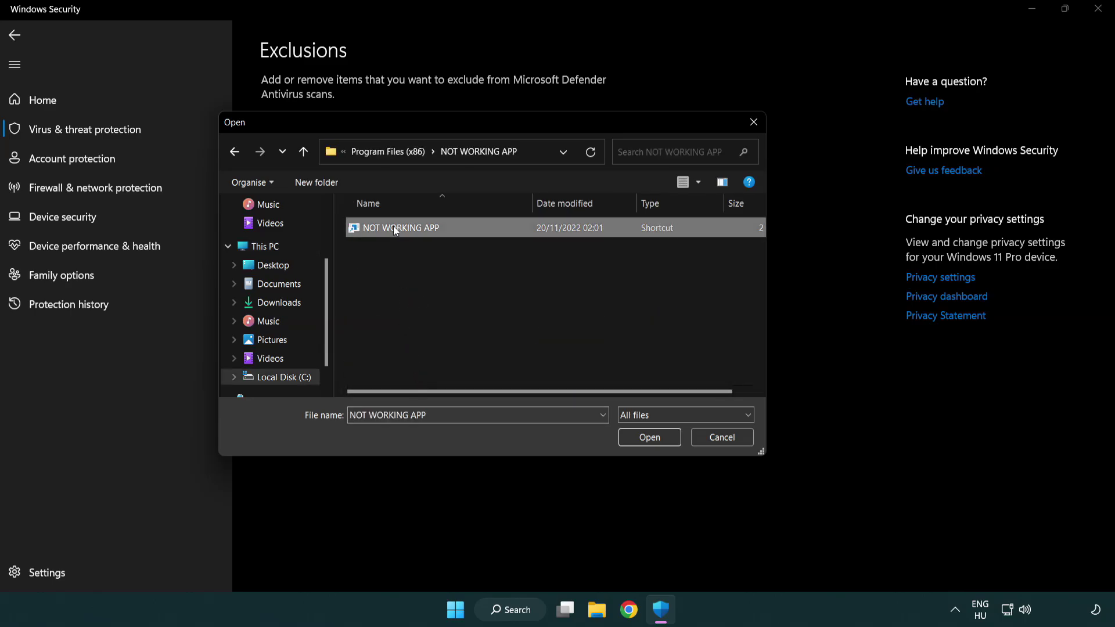
left_click(647, 441)
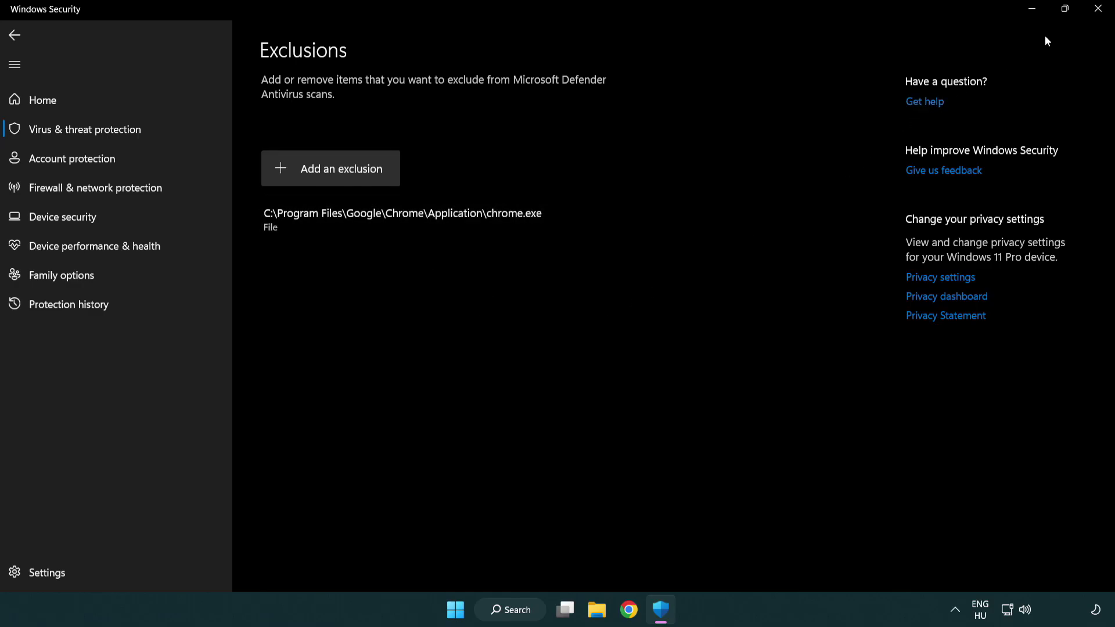
Close Windows Security and show the Start menu power options with Restart.
left_click(1100, 18)
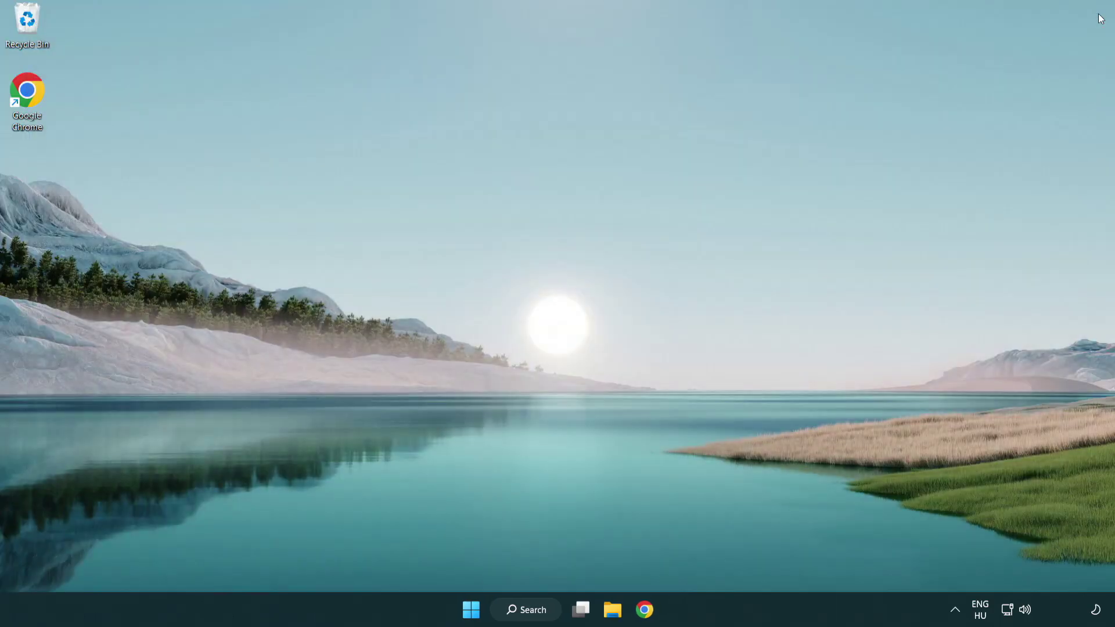
left_click(469, 610)
left_click(741, 559)
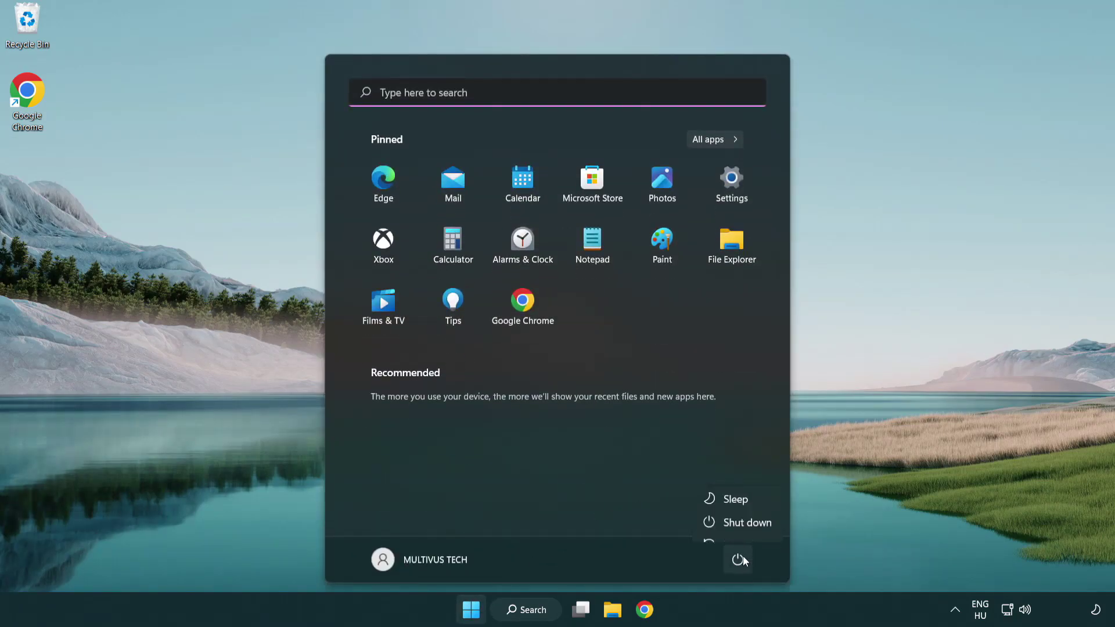